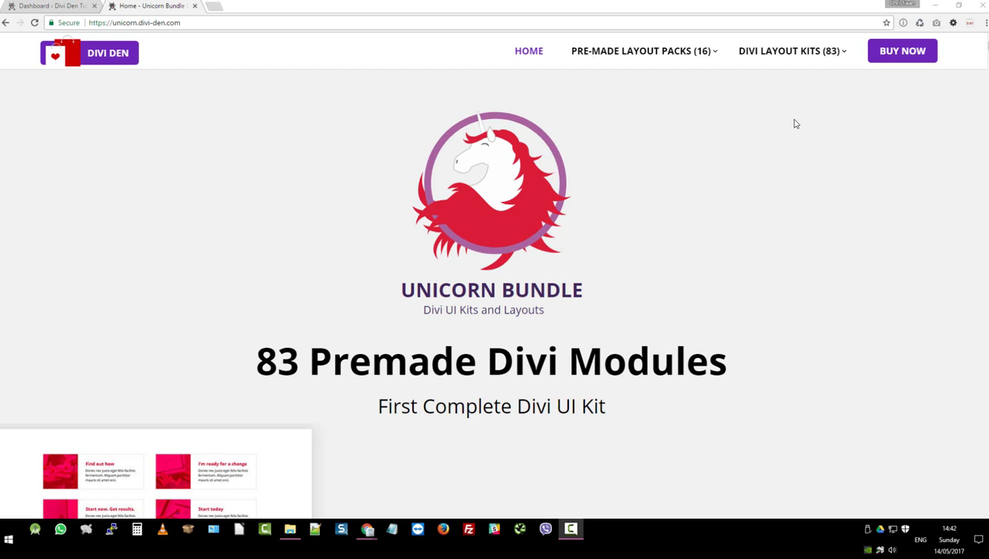
Step: Open the Blog Layouts kit page, browse all six blog module designs, and bring up the layout kit folder
mouse_move(797, 54)
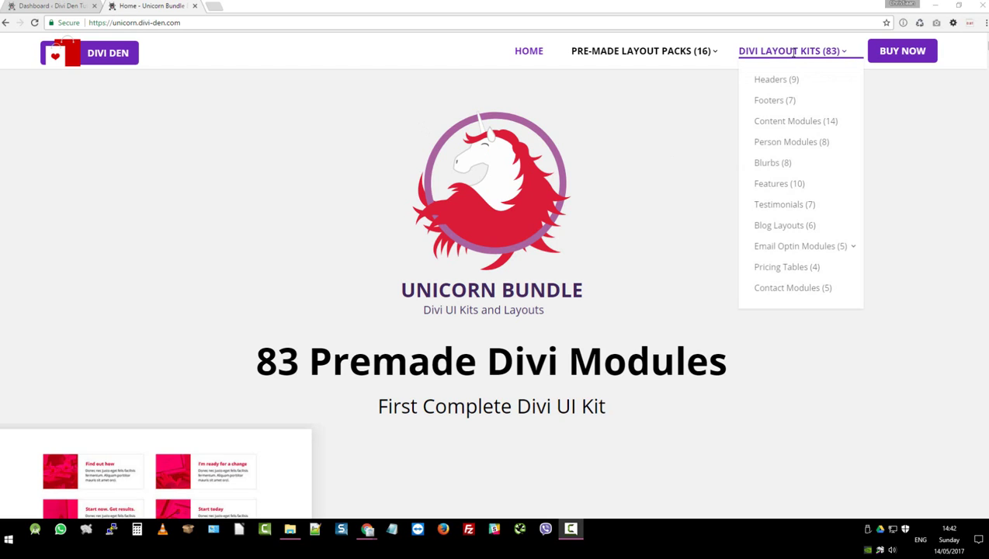
left_click(791, 230)
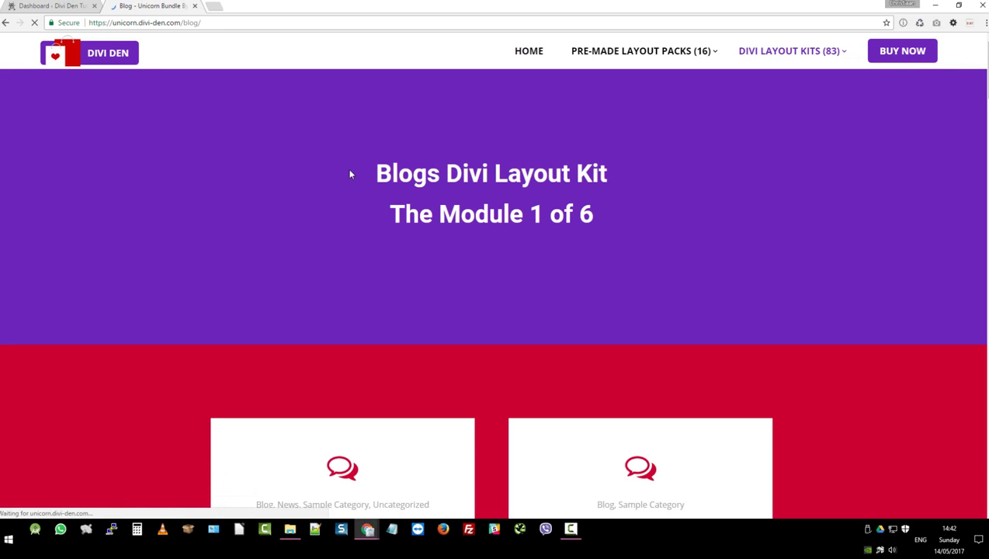
scroll(429, 172, "down", 4)
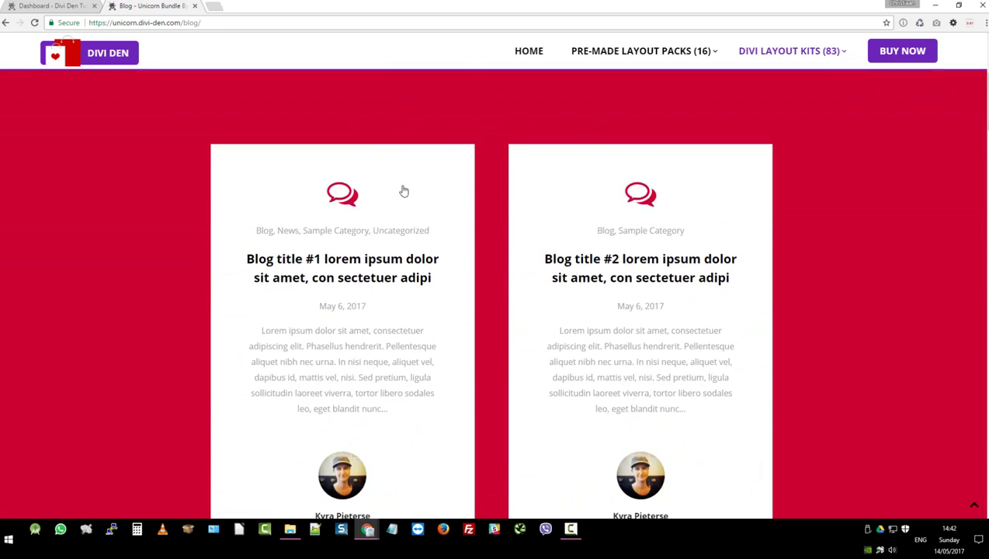
scroll(392, 242, "down", 3)
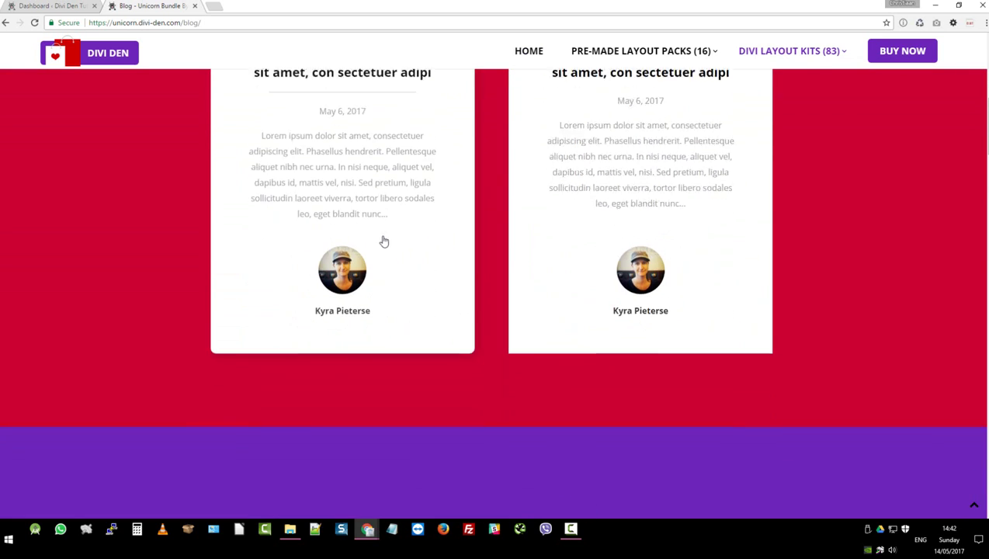
scroll(265, 210, "down", 7)
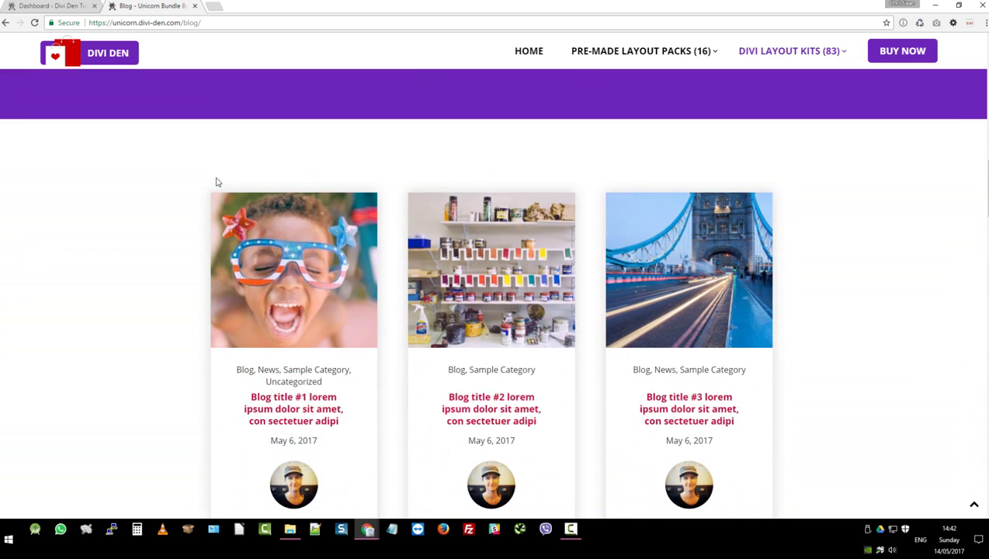
scroll(205, 180, "down", 1)
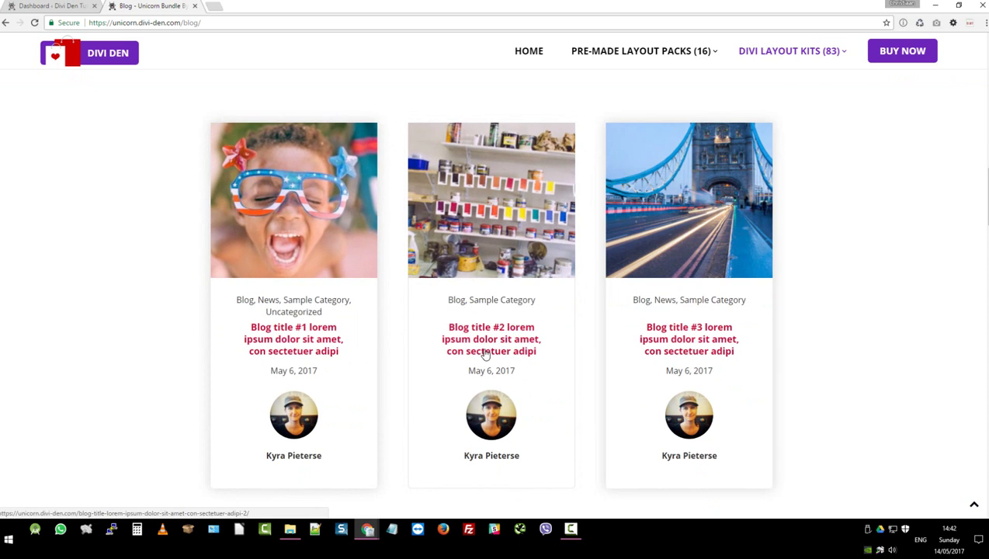
scroll(530, 411, "down", 1)
scroll(481, 365, "down", 3)
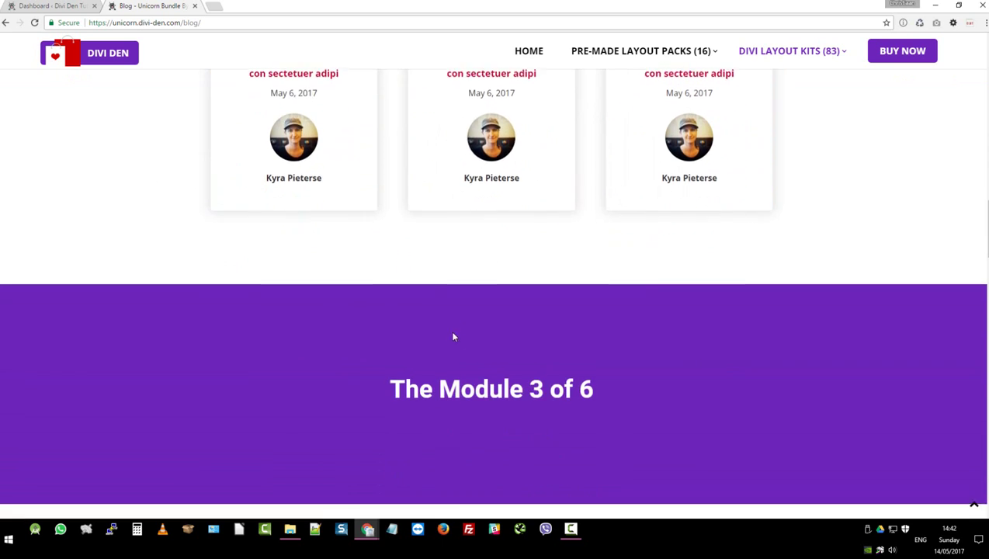
scroll(445, 330, "down", 5)
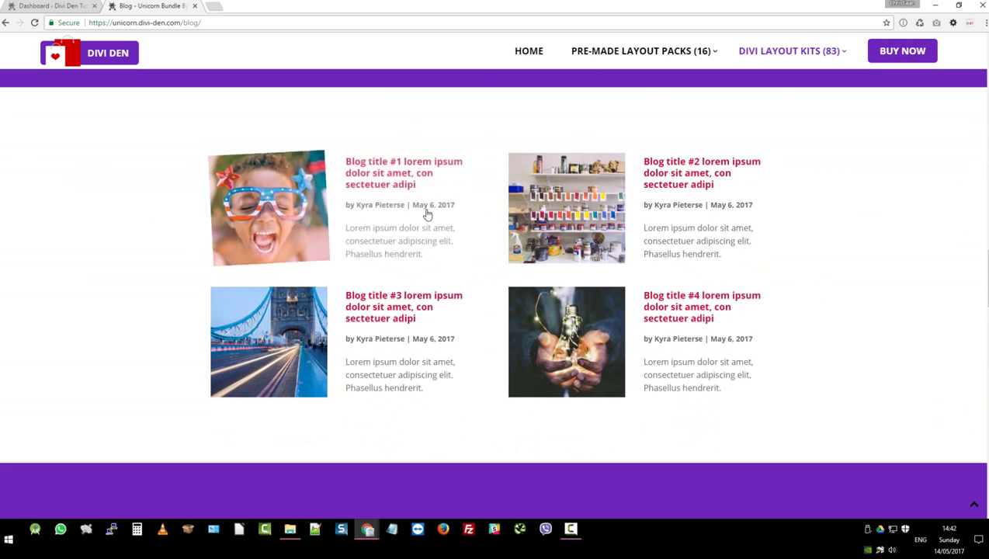
scroll(494, 296, "down", 6)
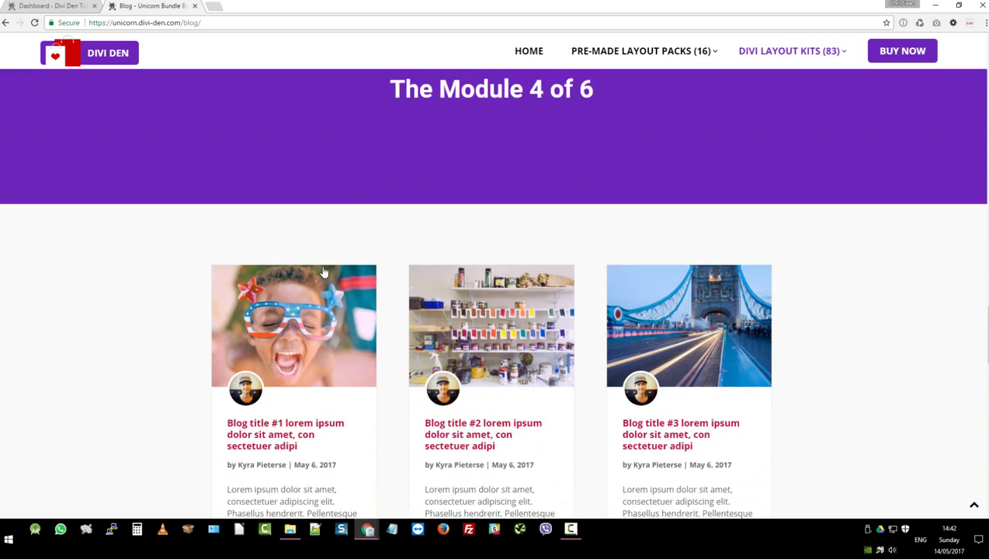
scroll(325, 266, "down", 5)
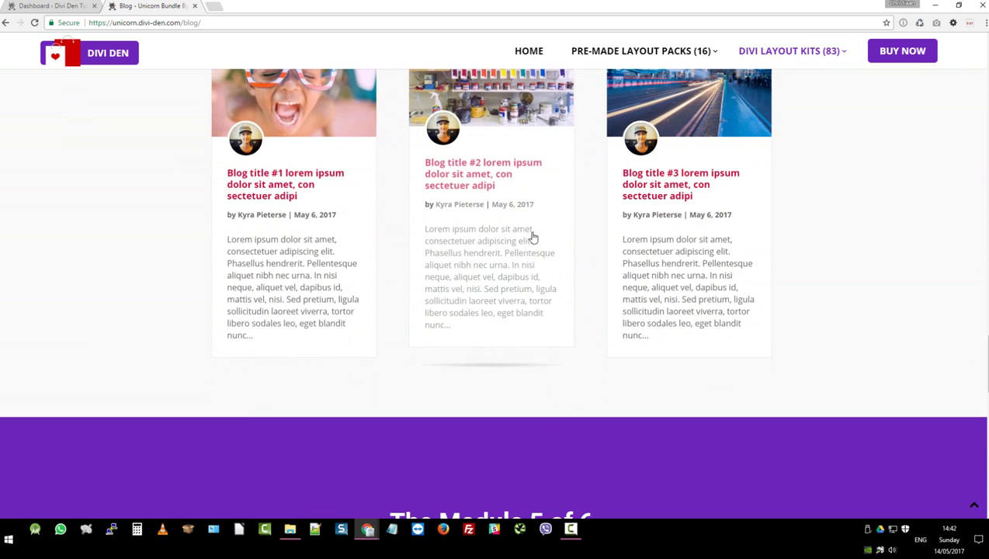
scroll(533, 265, "down", 13)
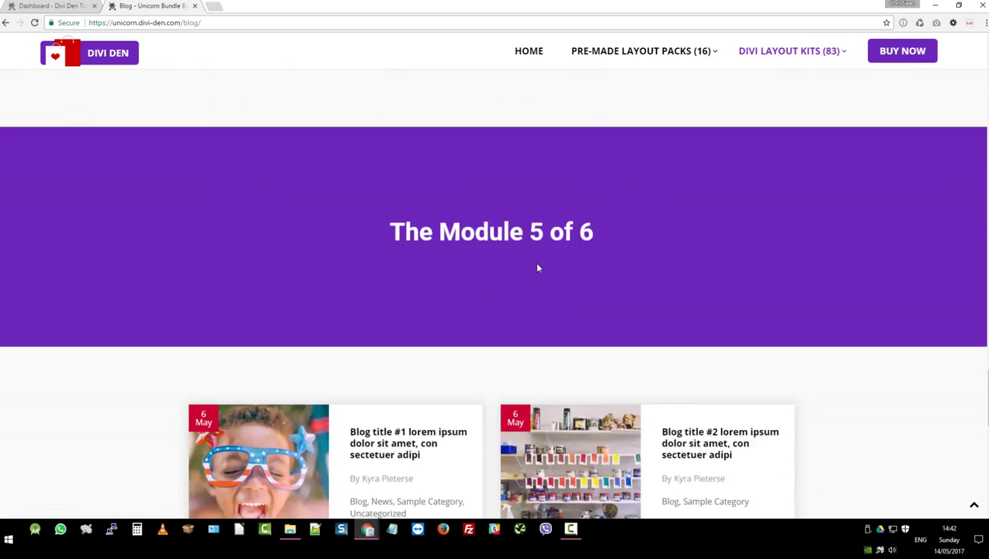
scroll(534, 266, "down", 7)
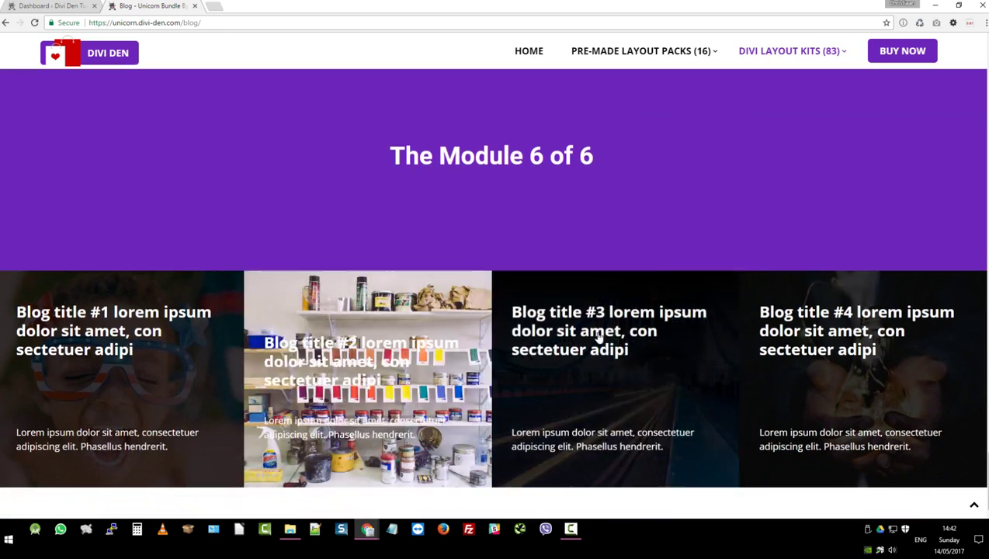
scroll(690, 224, "up", 20)
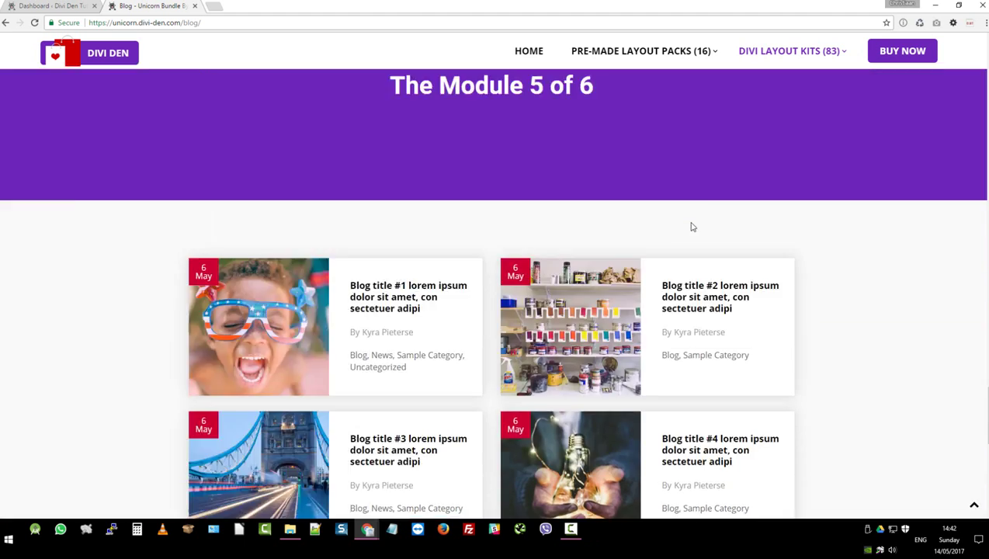
scroll(683, 228, "down", 4)
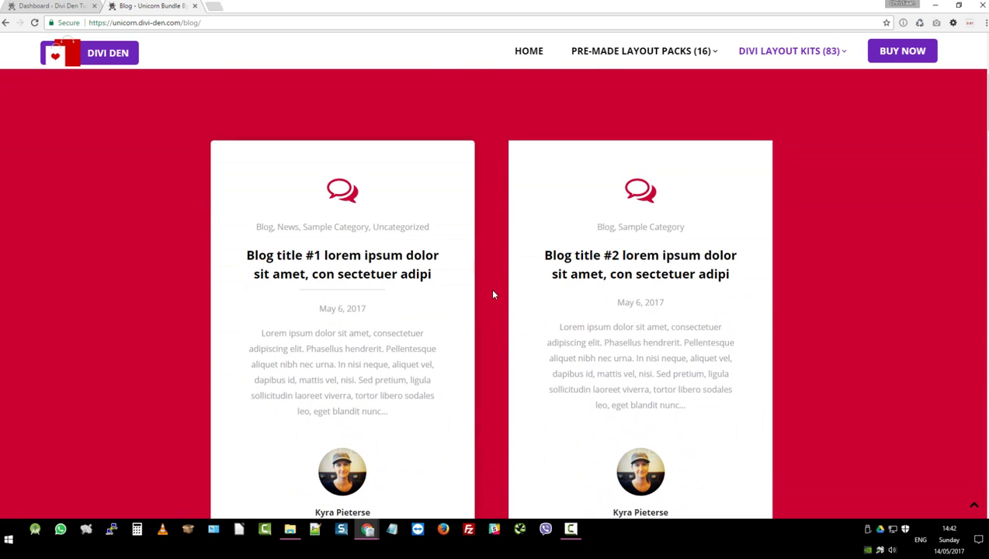
left_click(298, 532)
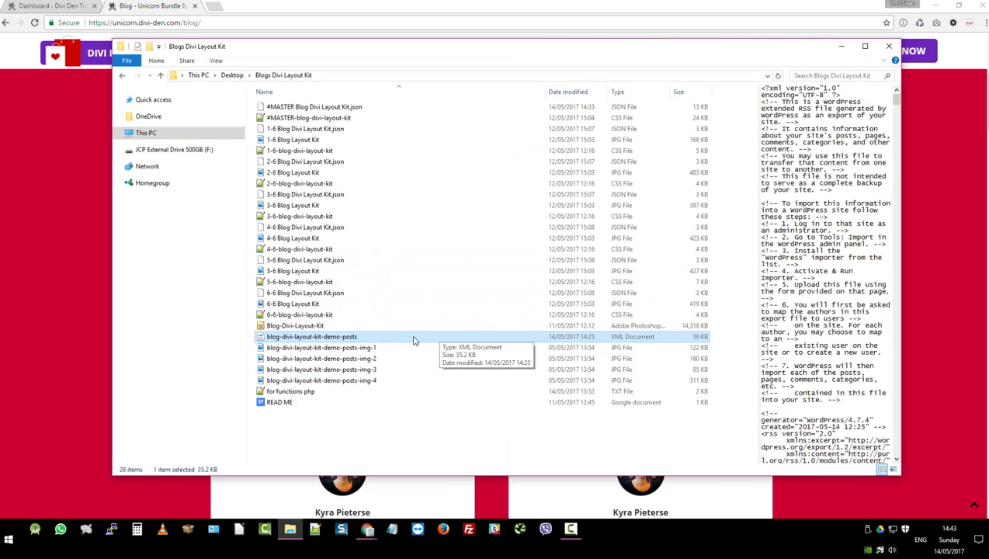
Step: Switch to the WordPress admin Dashboard tab in Chrome
left_click(70, 6)
Step: Run the WordPress importer from Tools > Import and choose blog-divi-layout-kit-demo-posts.xml
mouse_move(61, 143)
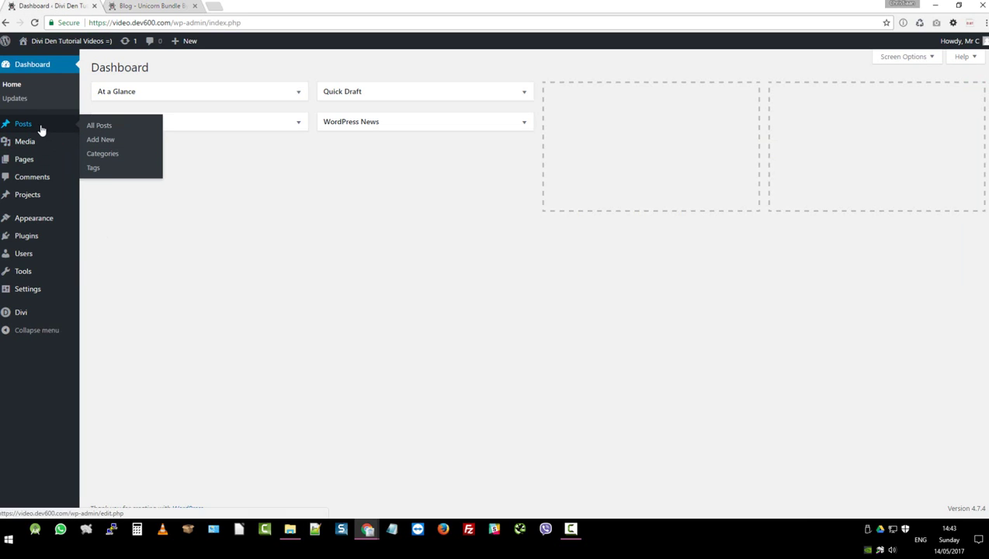
mouse_move(34, 271)
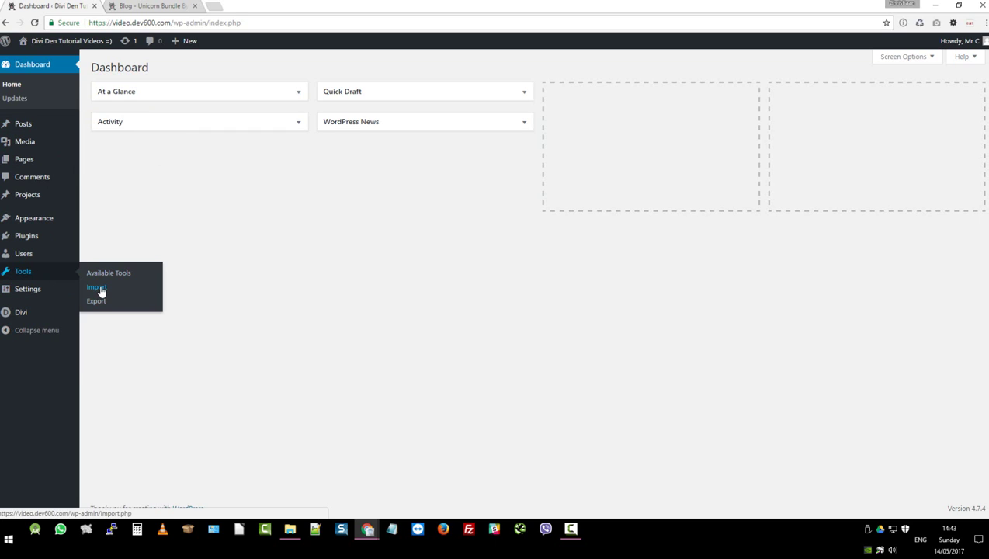
left_click(101, 289)
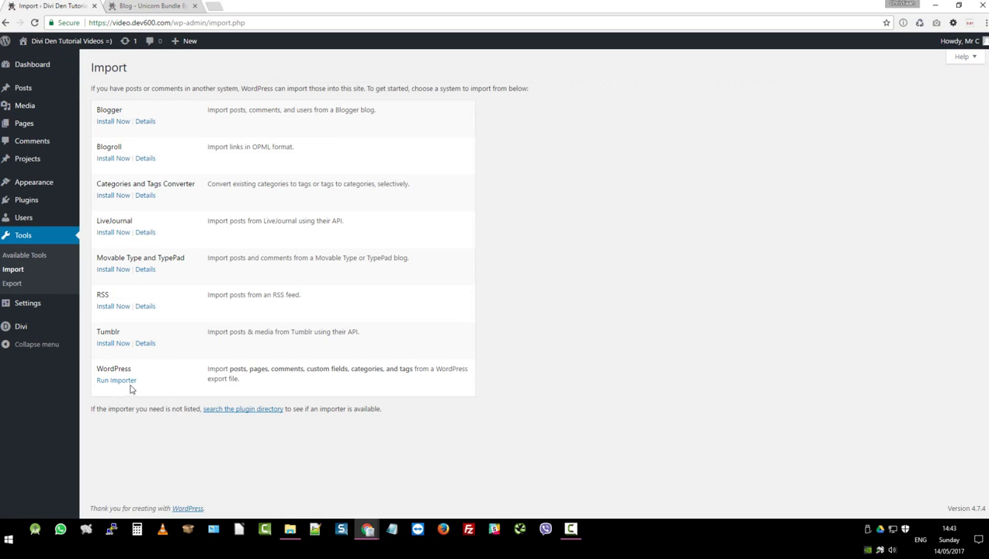
left_click(116, 380)
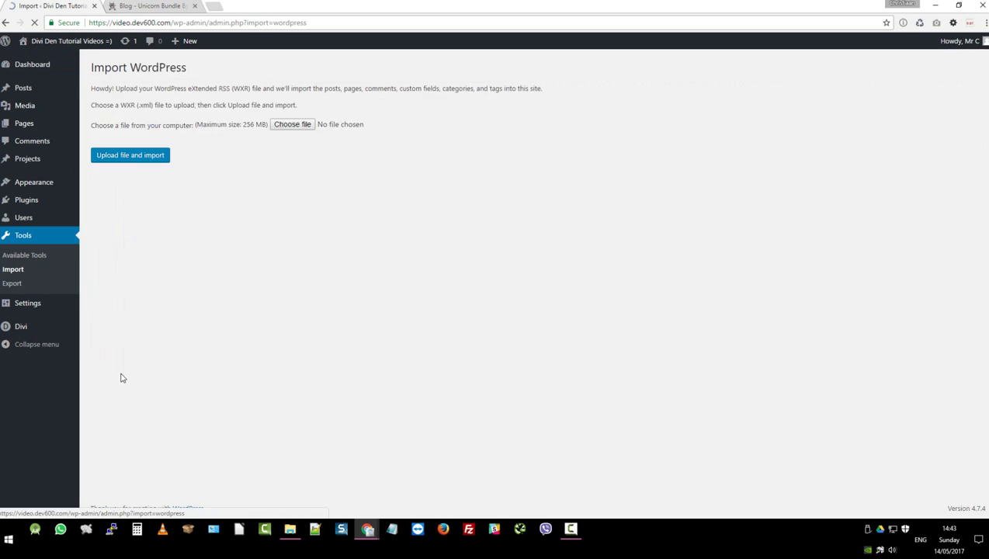
left_click(304, 127)
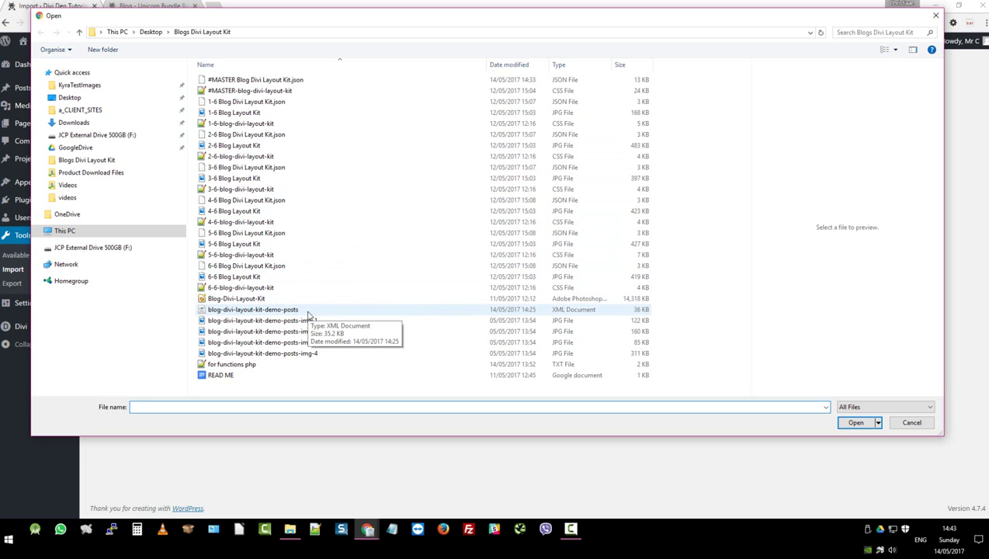
left_click(307, 311)
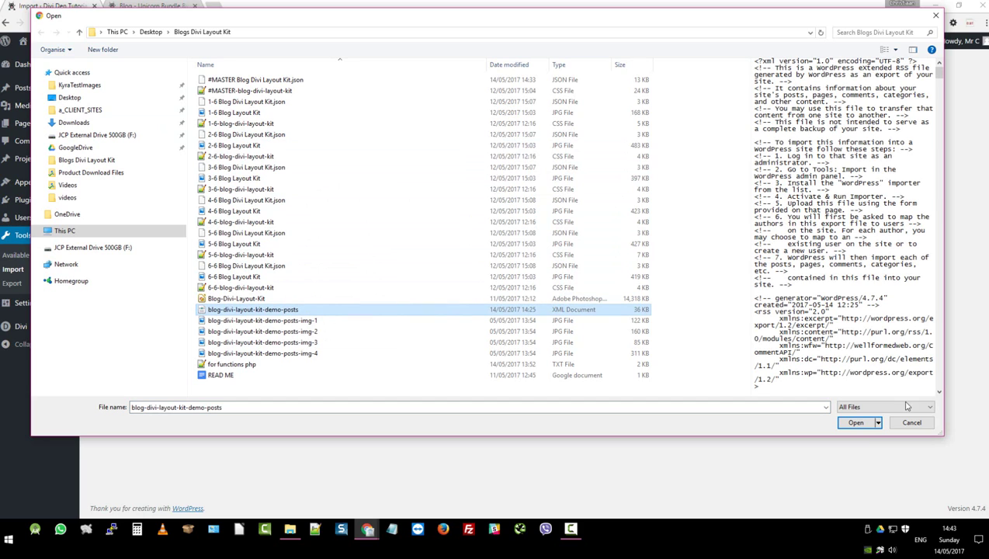
left_click(860, 426)
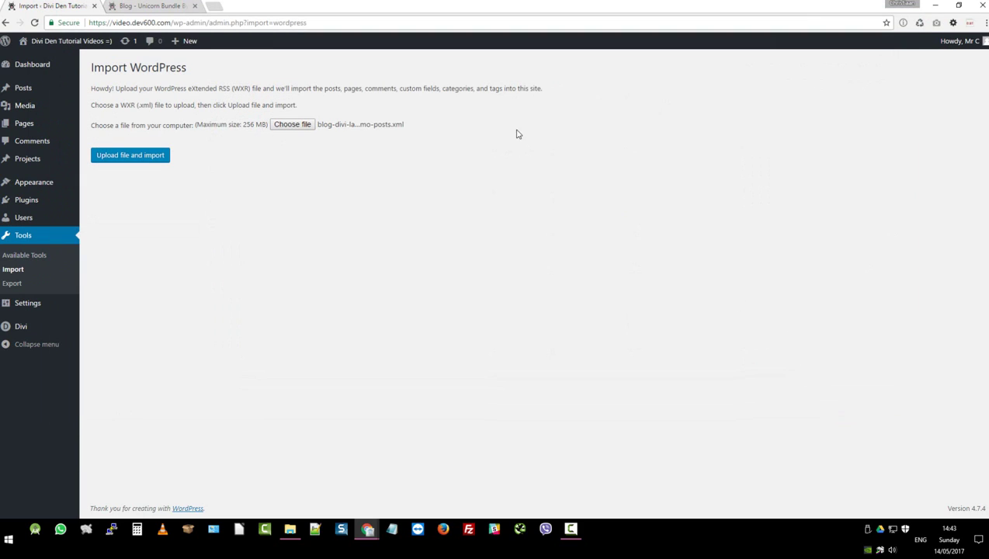
Step: Upload the demo-posts XML, assign its posts to an existing site user, and submit
left_click(164, 158)
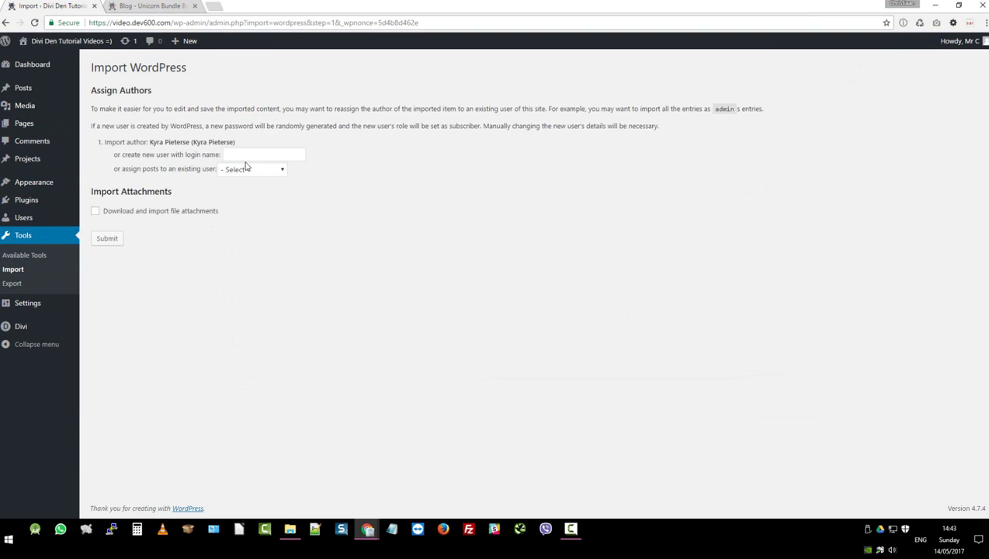
left_click(253, 171)
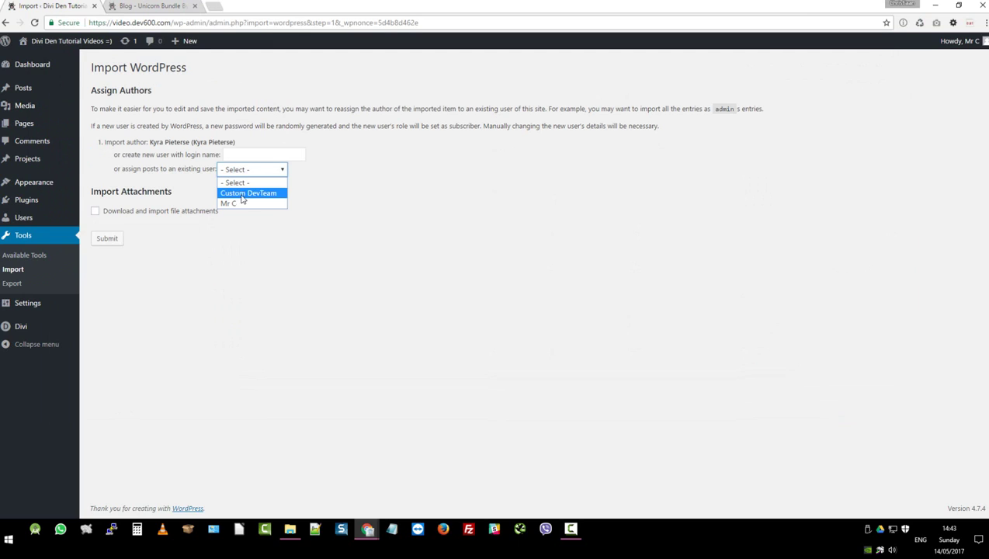
left_click(239, 203)
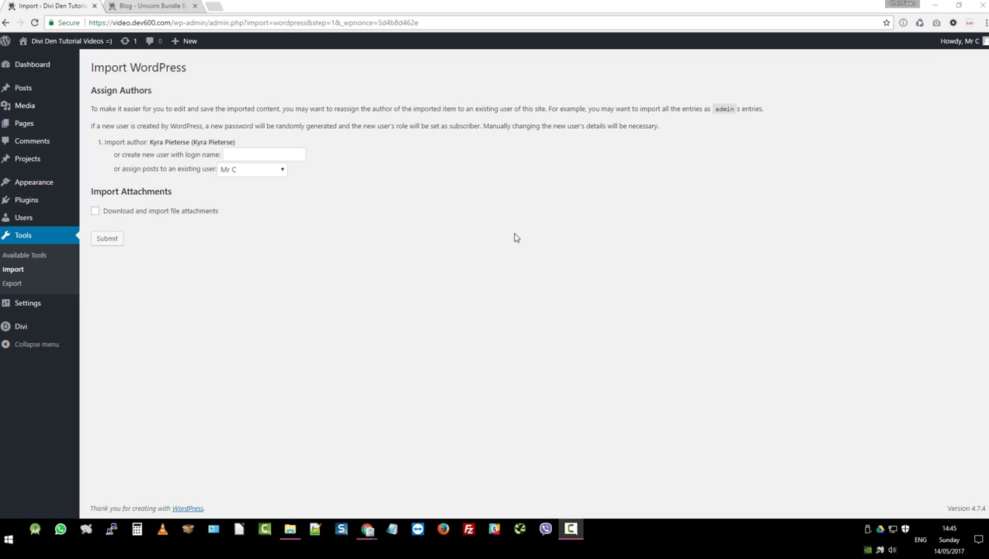
left_click(107, 240)
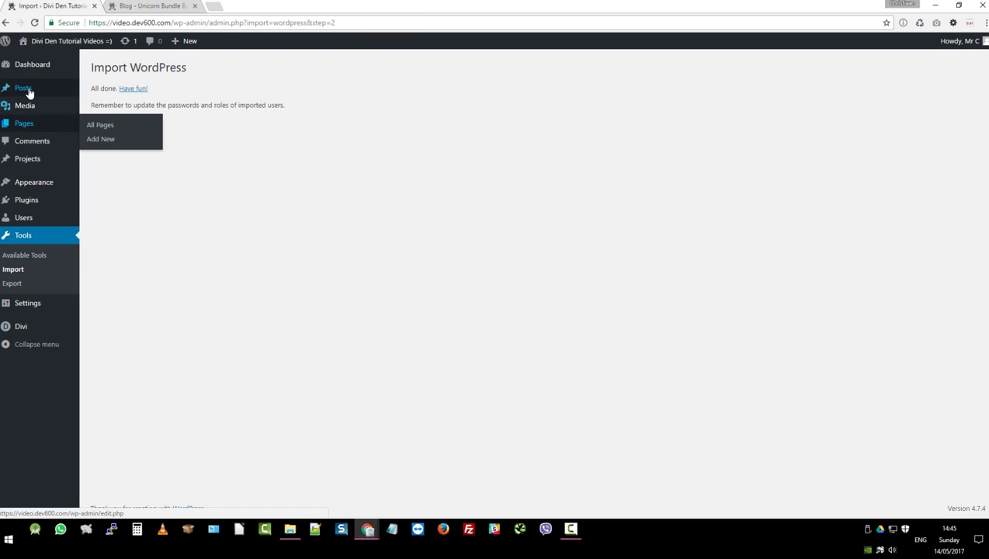
Step: Check the four imported posts under All Posts, then go to the empty Media Library
left_click(126, 93)
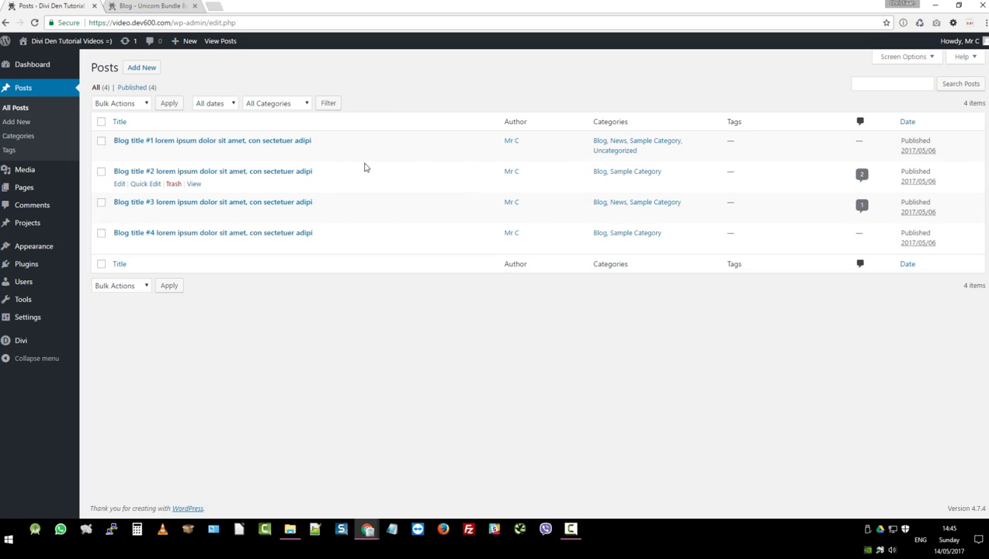
left_click(31, 171)
mouse_move(37, 170)
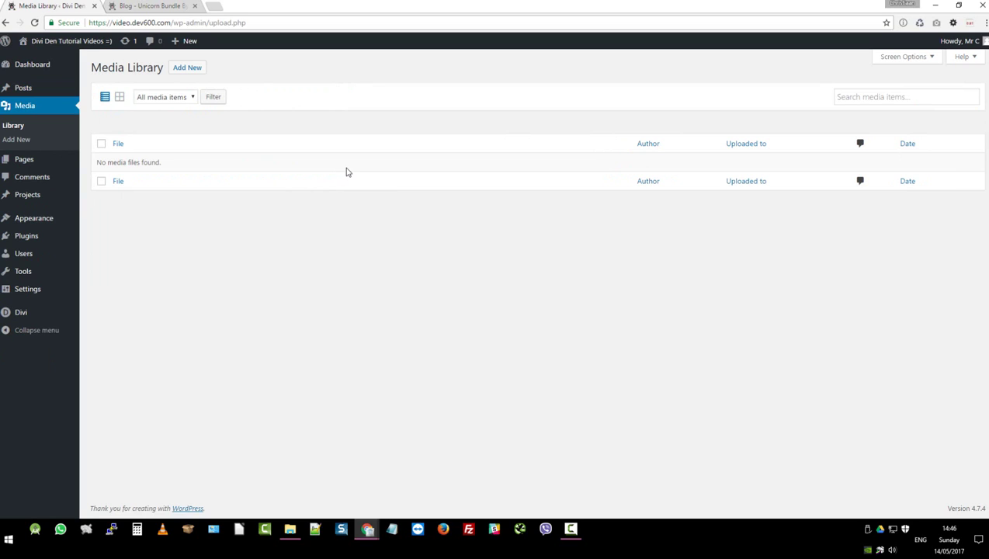
Step: Upload blog-divi-layout-kit-demo-posts-img-1 through img-4 to the media library, then return to Posts
left_click(192, 69)
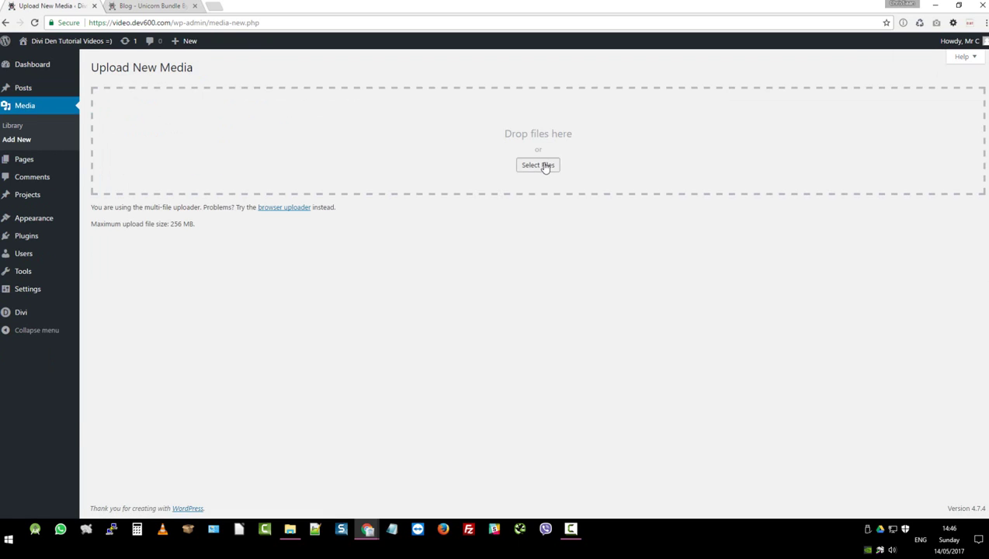
left_click(546, 166)
left_click(346, 322)
left_click(342, 331, "ctrl")
left_click(334, 343, "ctrl")
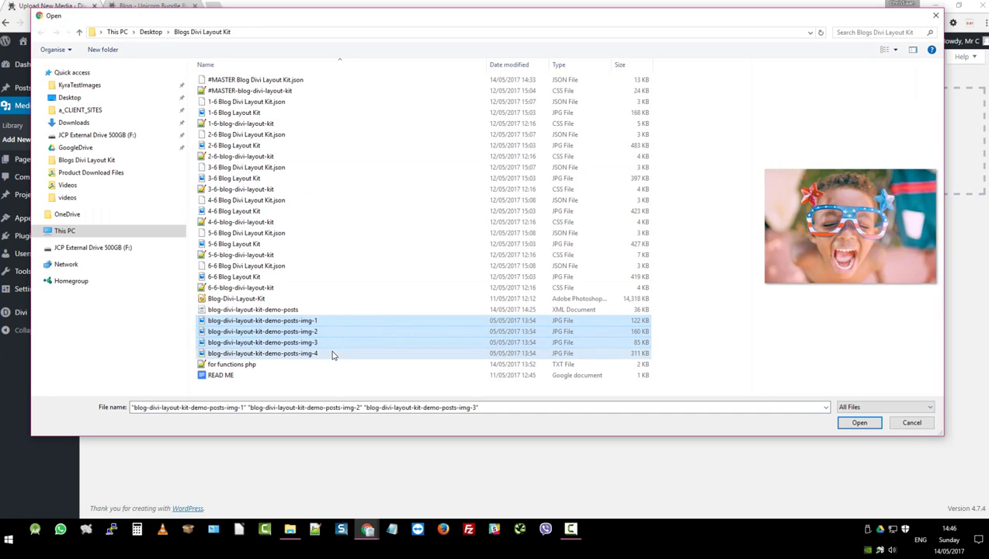
left_click(332, 355, "ctrl")
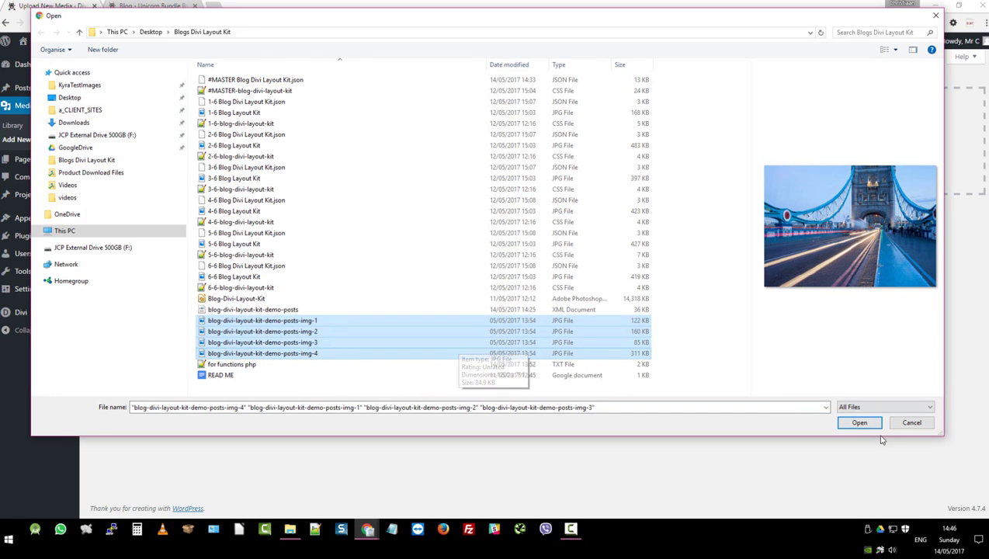
left_click(859, 423)
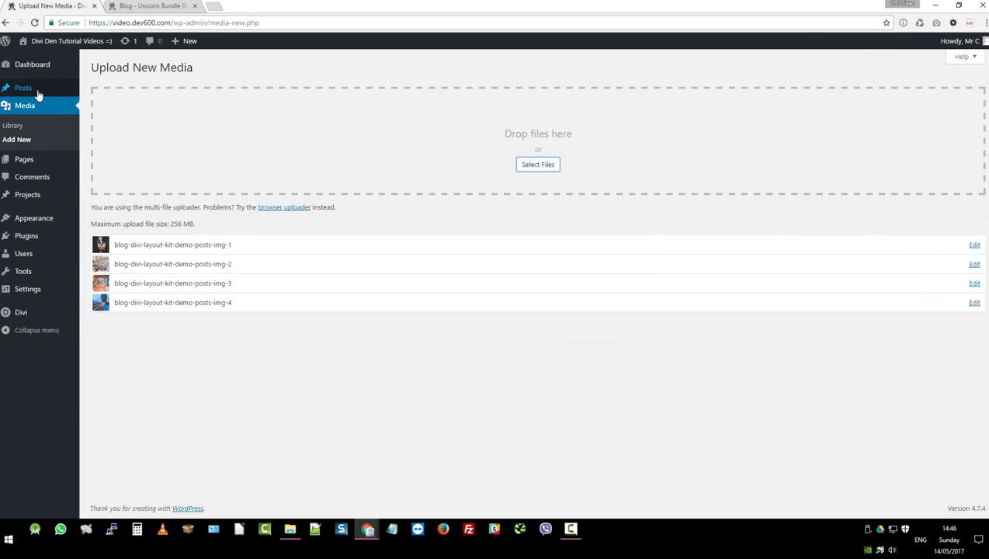
left_click(23, 88)
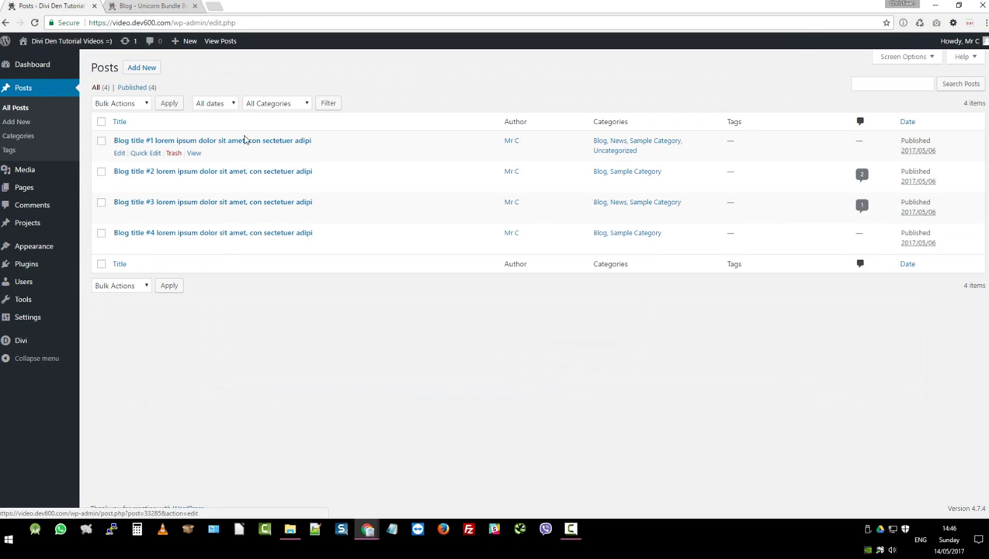
Step: Make the Tower Bridge photo (img-4) Blog title #1's featured image and update the post
left_click(170, 143)
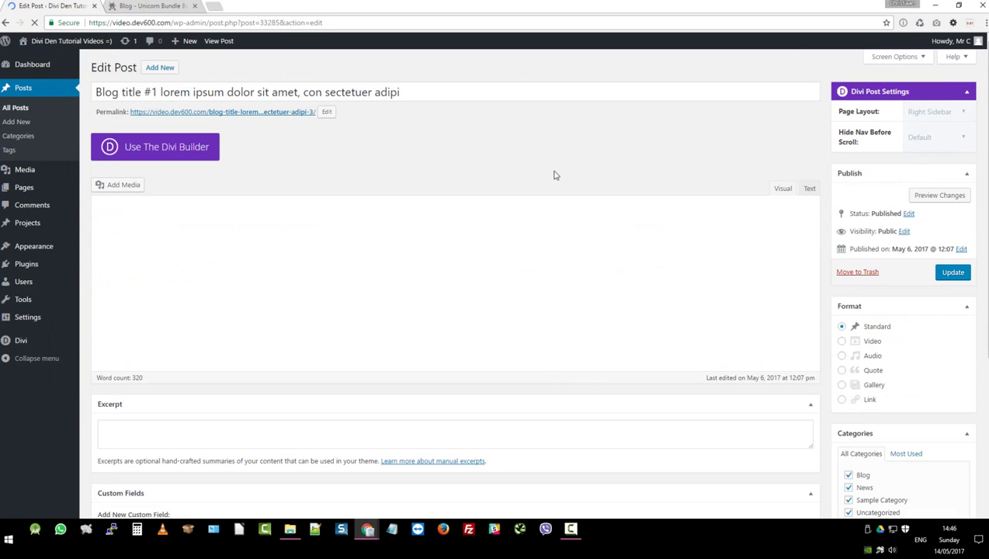
scroll(710, 206, "down", 4)
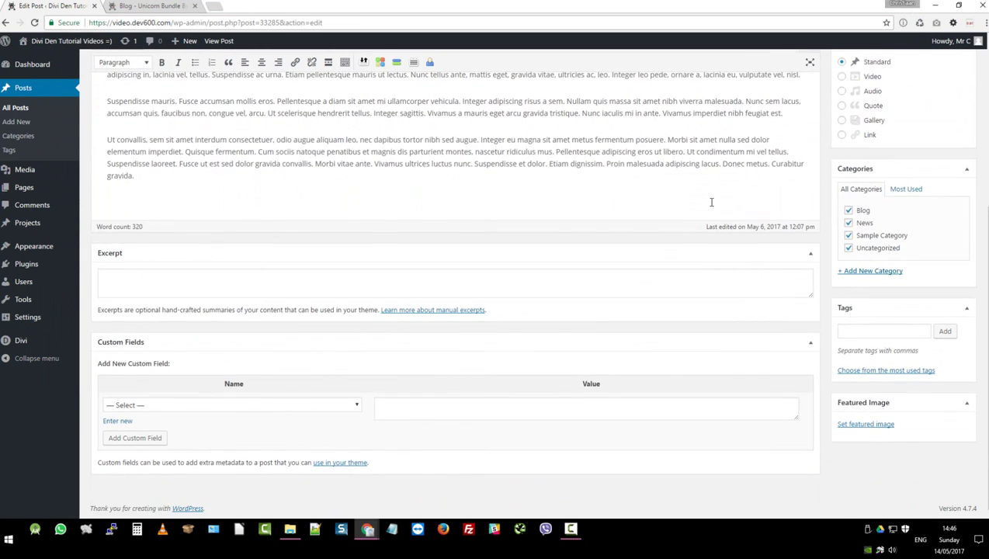
left_click(856, 430)
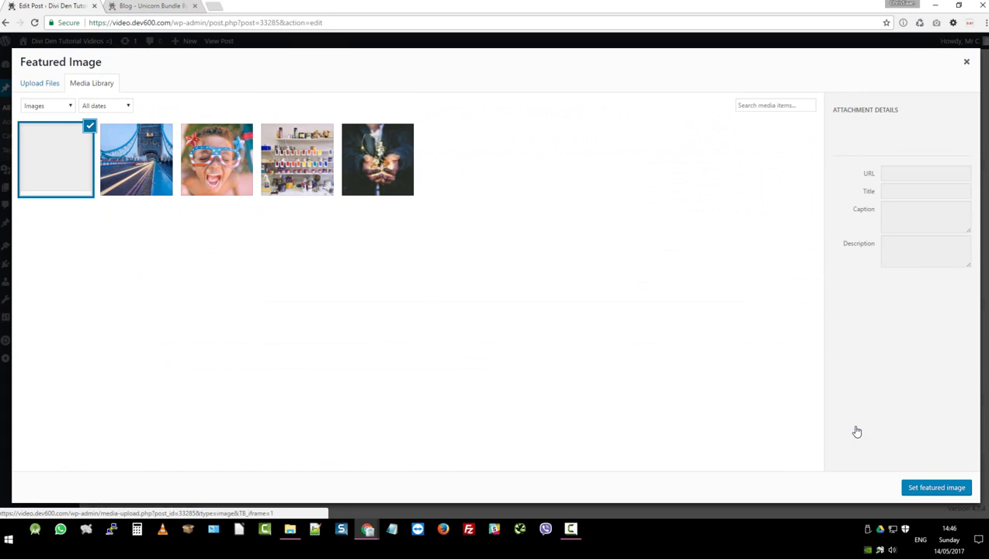
left_click(145, 165)
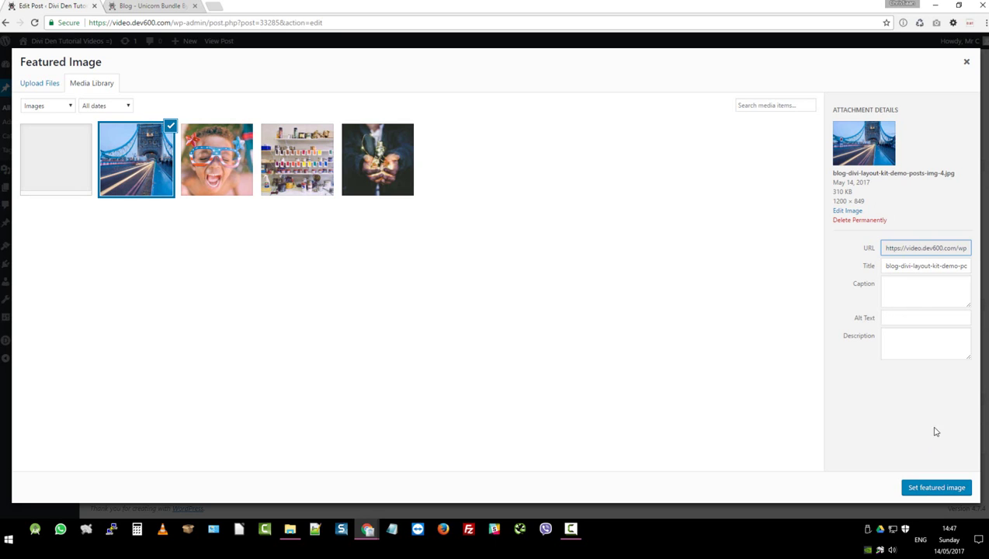
left_click(920, 487)
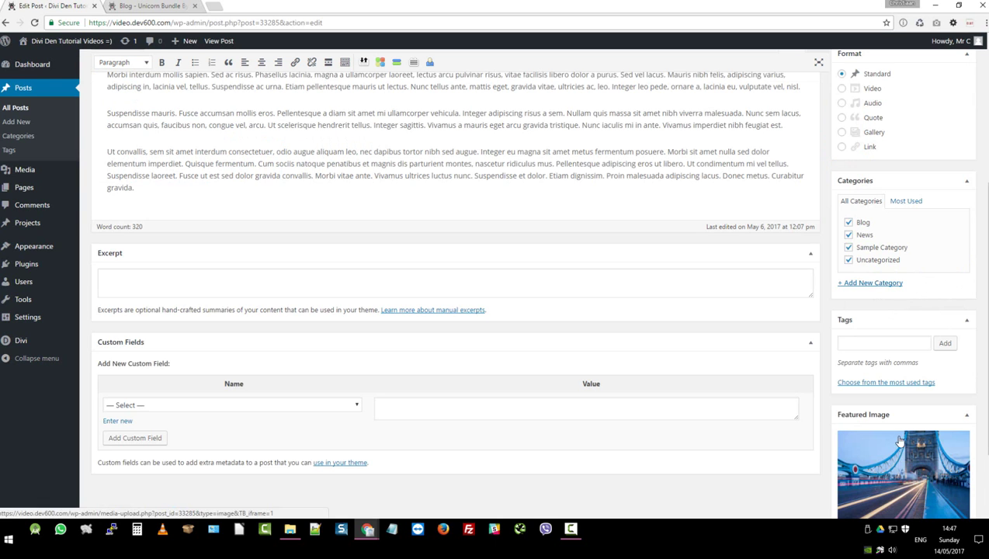
scroll(897, 382, "up", 5)
left_click(952, 272)
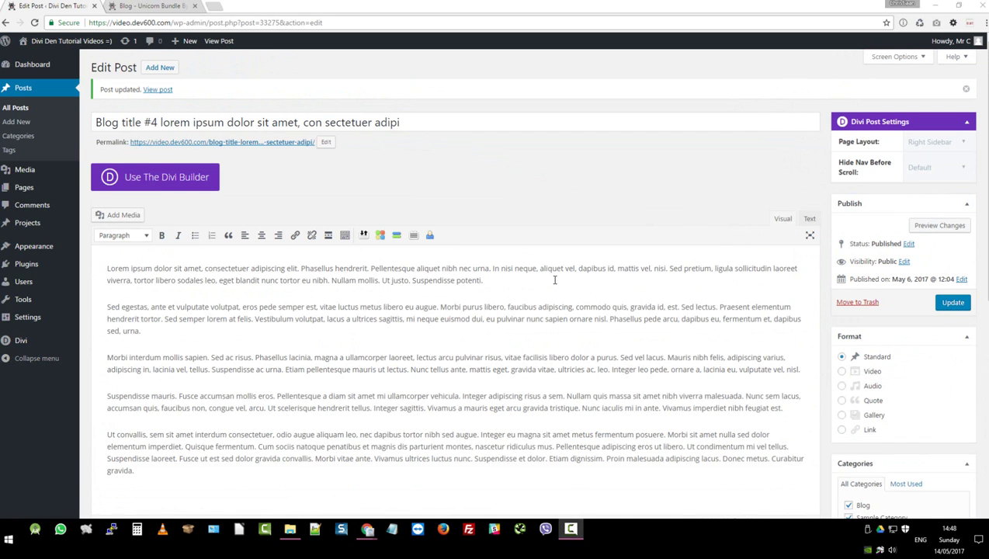
Step: Scroll the next post's editor to review its hands-with-lights featured image
scroll(555, 280, "down", 5)
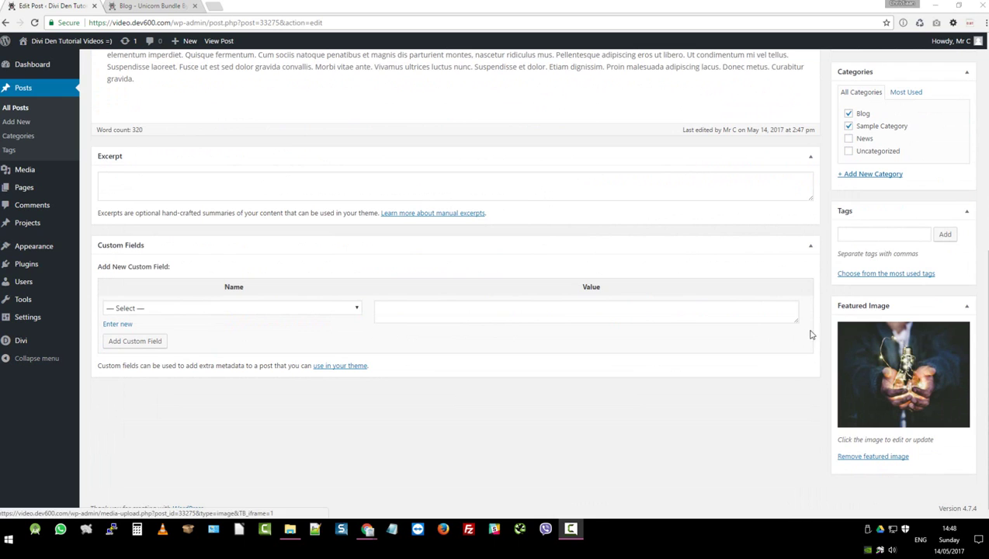
scroll(624, 228, "up", 4)
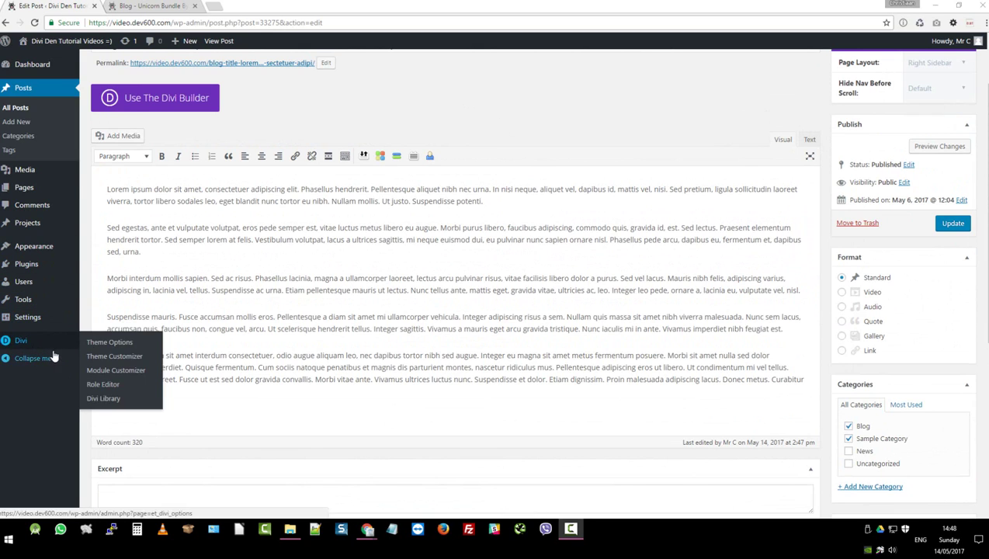
Step: In the Divi Library's Import & Export dialog, choose the #MASTER Blog Divi Layout Kit.json file
mouse_move(33, 343)
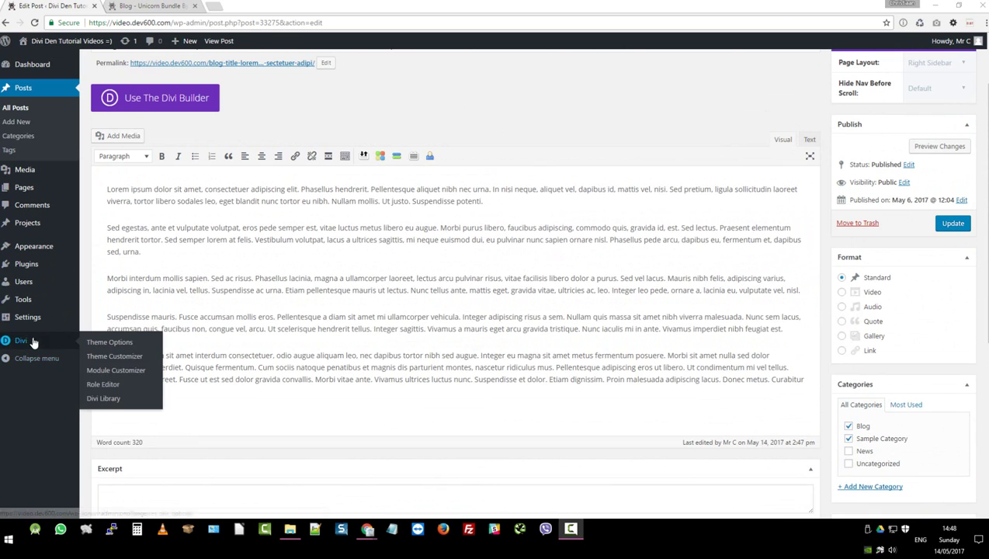
left_click(115, 398)
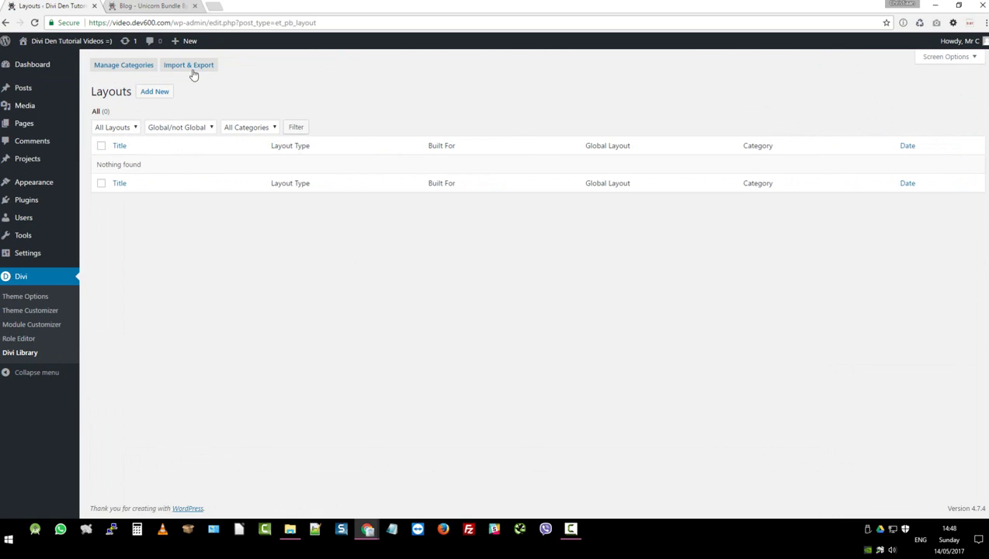
left_click(185, 66)
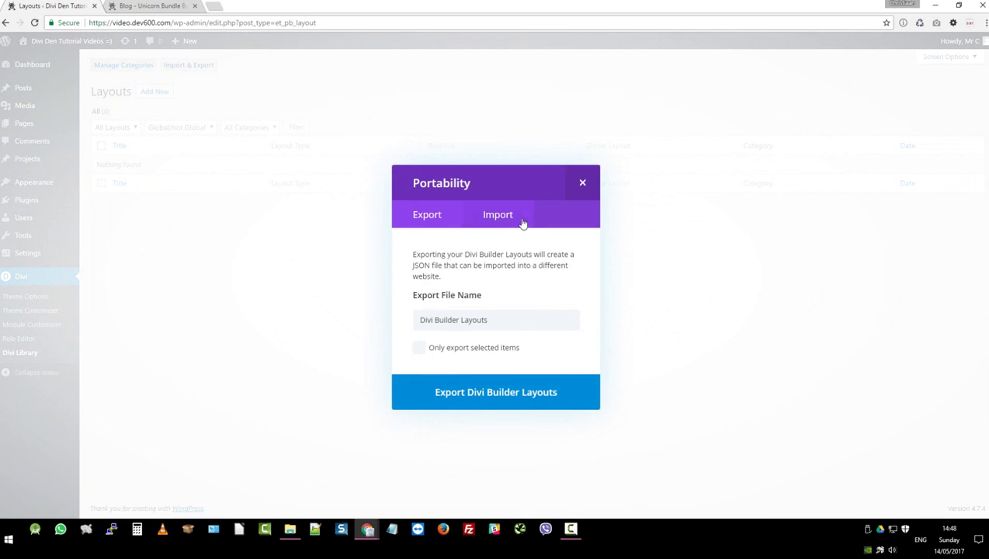
left_click(524, 222)
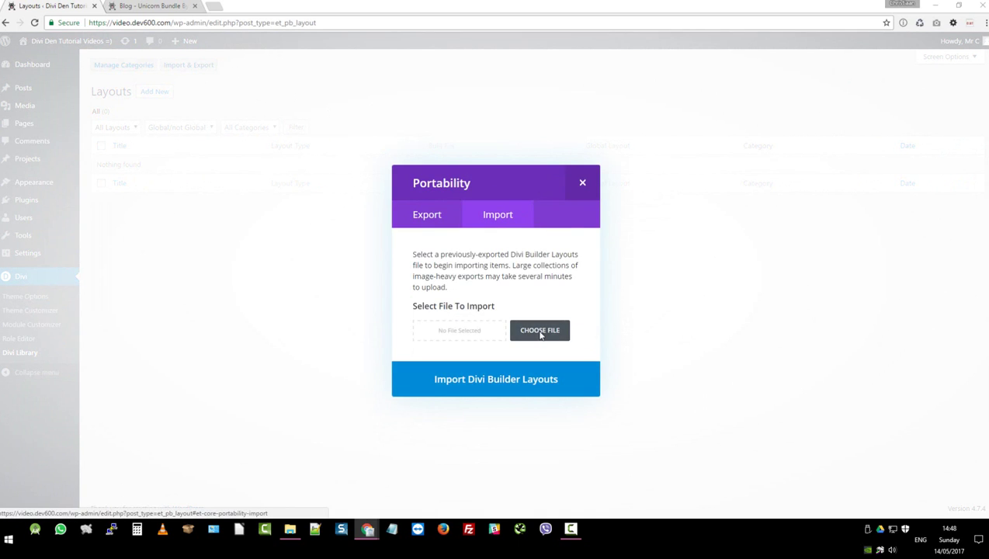
left_click(539, 334)
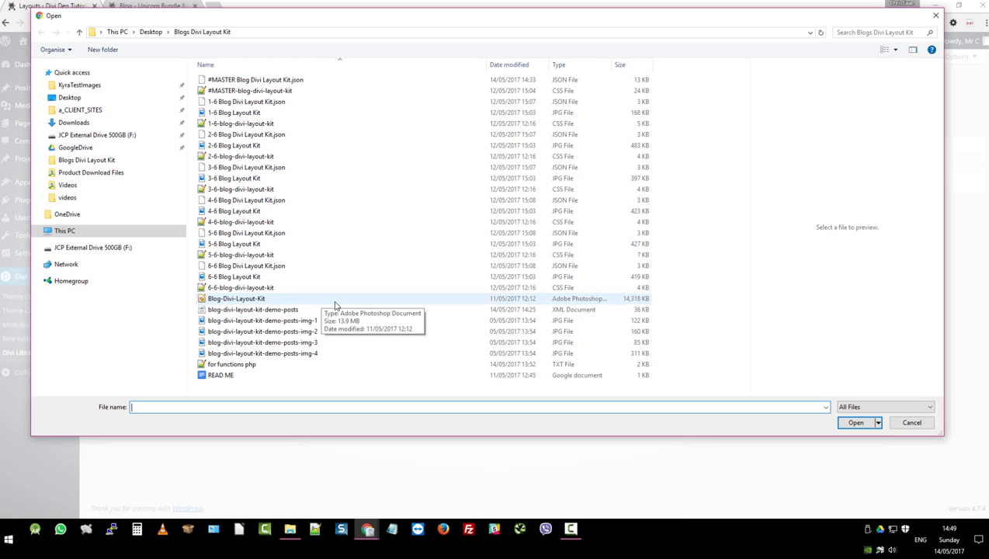
double_click(346, 82)
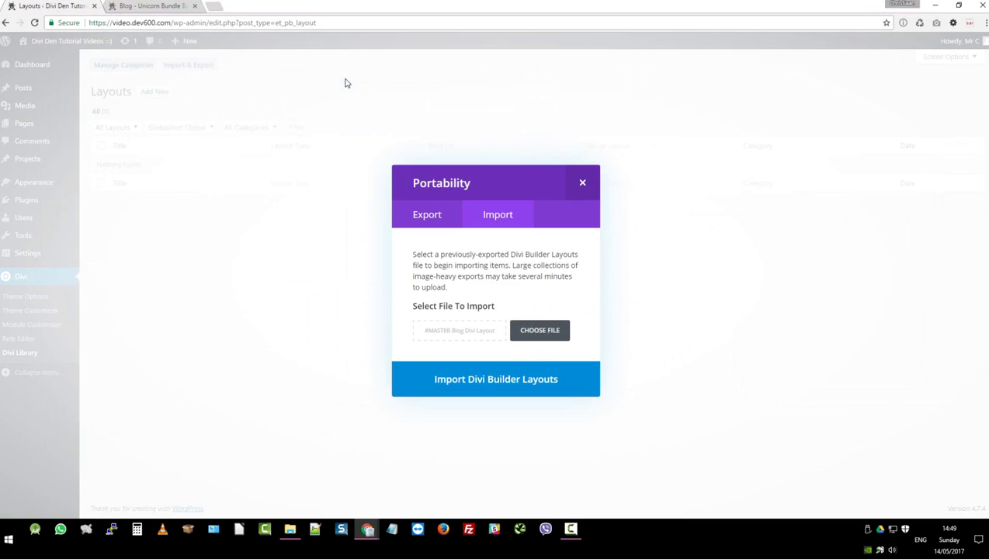
Step: Run Import Divi Builder Layouts to add layouts 1-6 through 6-6 from the #MASTER file
left_click(505, 384)
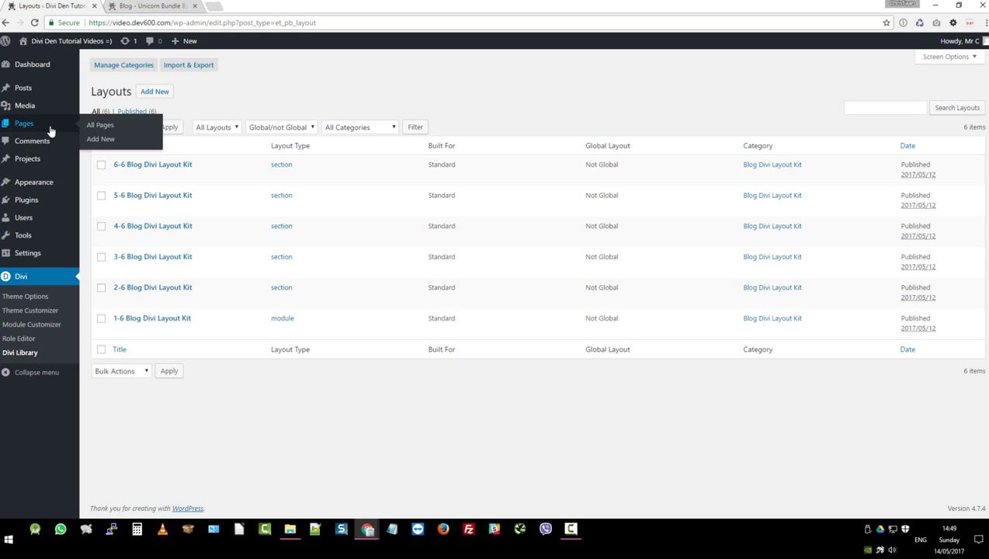
Step: Open Blog Layout Sample from Pages in the Divi Builder and close the yellow backup notice
left_click(26, 126)
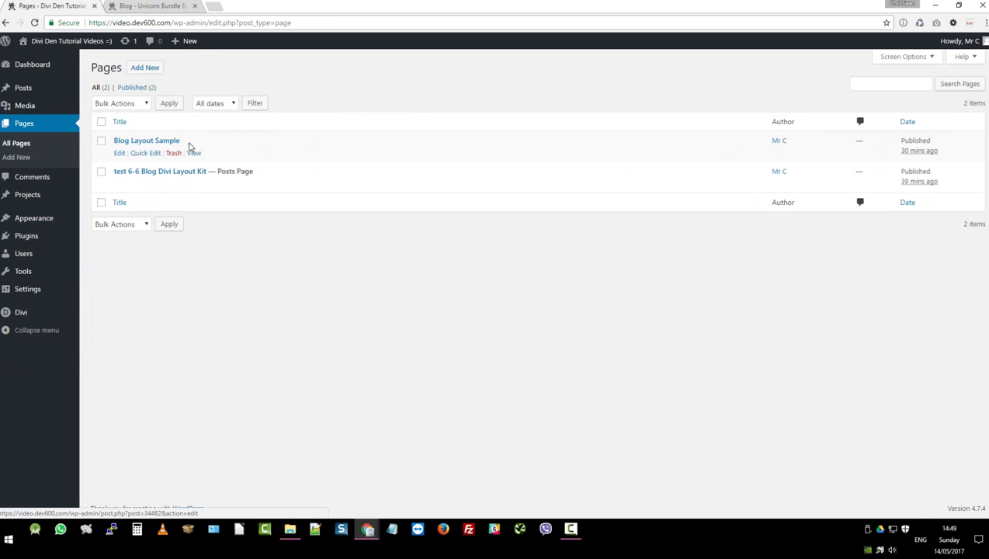
left_click(166, 141)
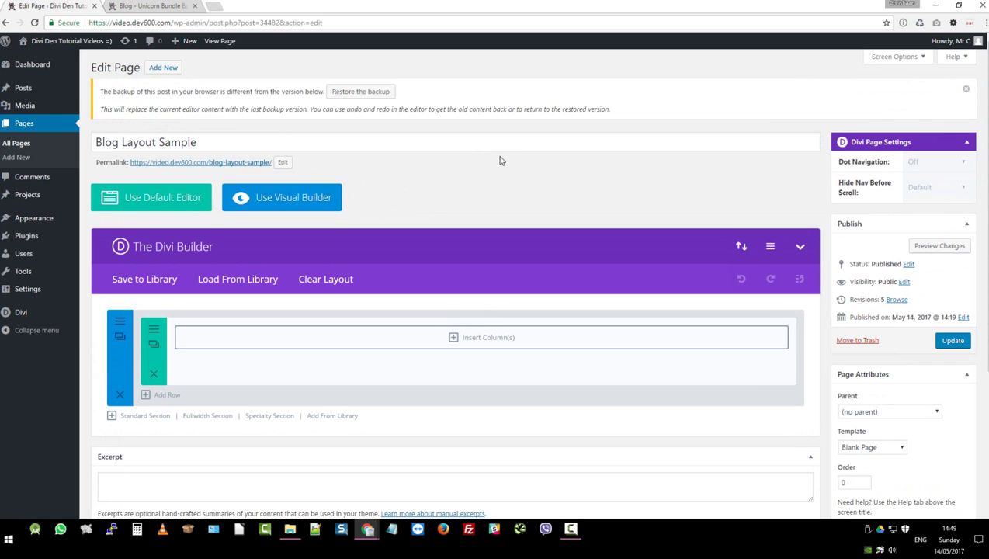
left_click(965, 90)
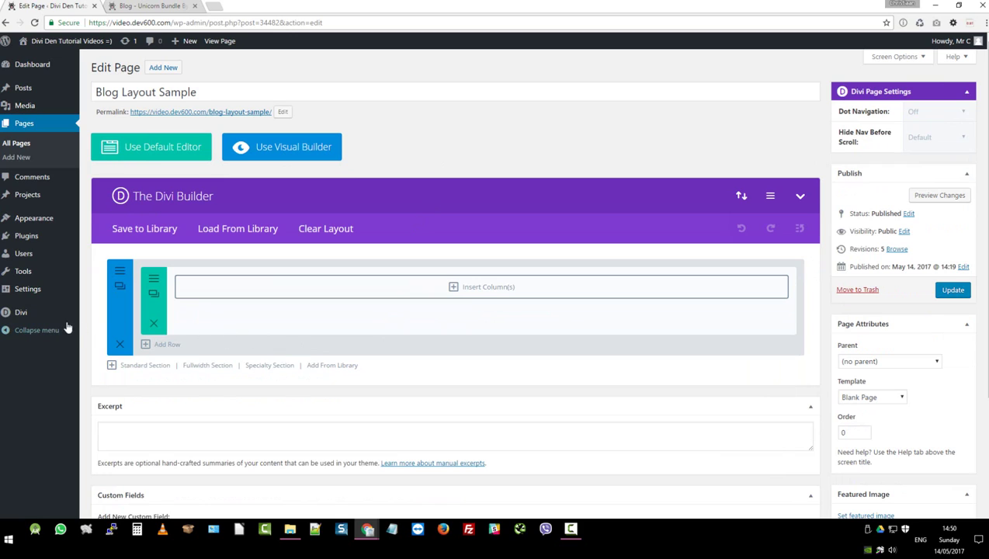
Step: Open the Divi Theme Options and start editing the Custom CSS field
mouse_move(25, 318)
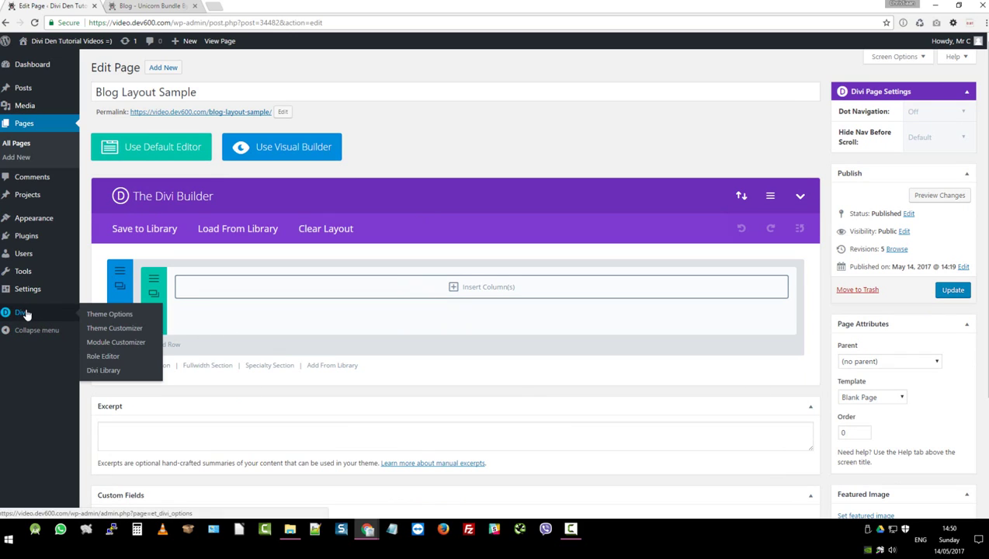
left_click(106, 315)
scroll(315, 293, "down", 15)
left_click(511, 350)
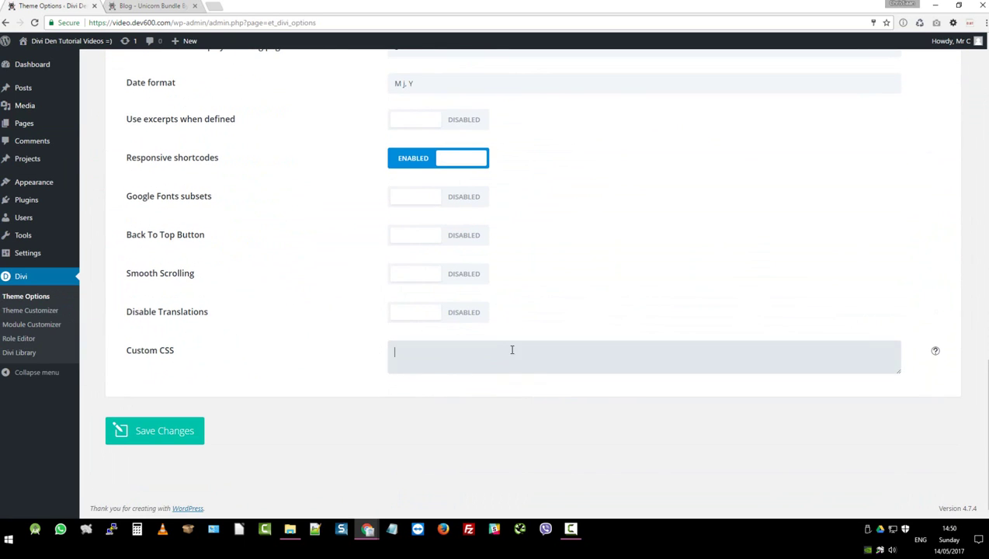
Step: Copy all of #MASTER-blog-divi-layout-kit.css from the Blogs Divi Layout Kit folder in Notepad++
left_click(289, 529)
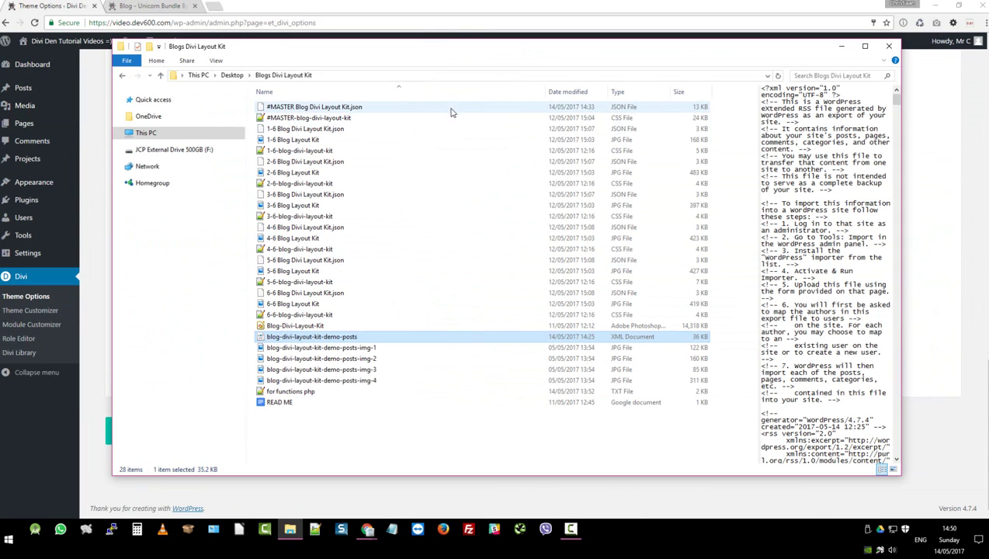
double_click(372, 118)
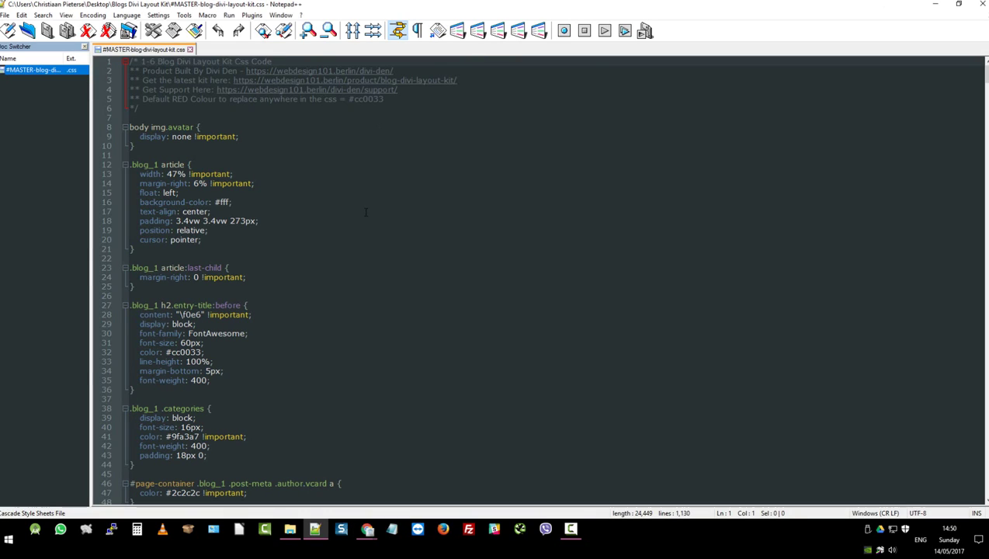
key("ctrl+a")
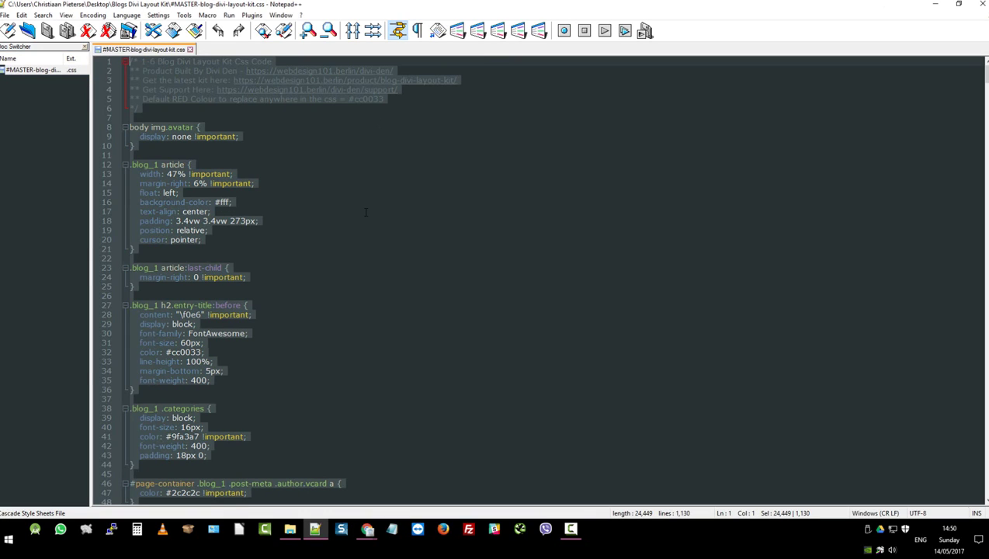
left_click(937, 4)
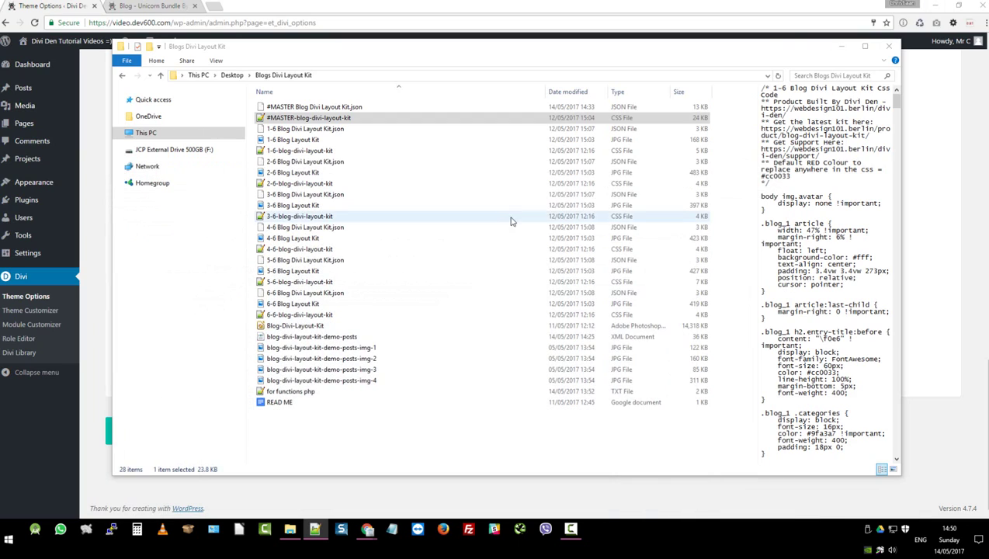
left_click(844, 48)
Step: Paste the kit CSS into Custom CSS and save the theme options
left_click(490, 360)
key("ctrl+v")
left_click(167, 429)
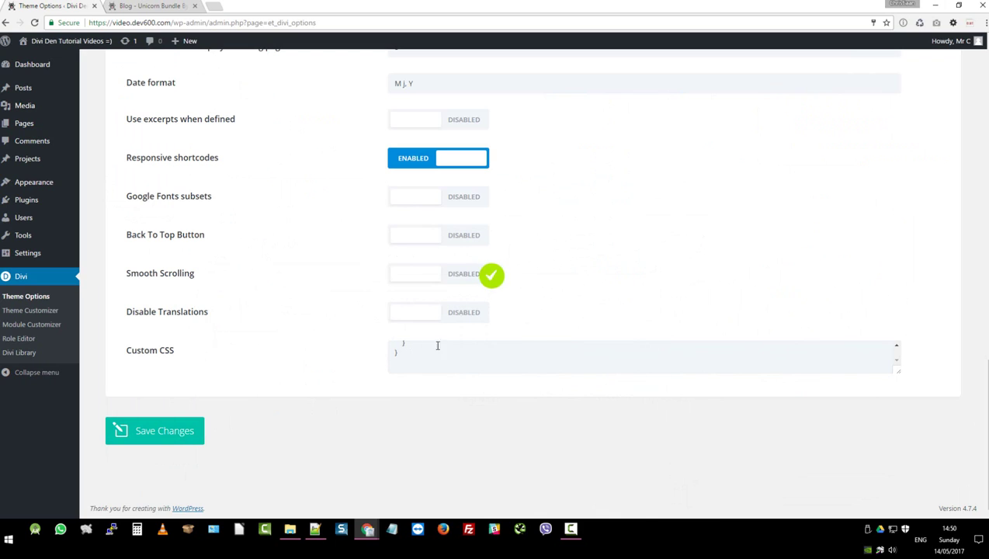
scroll(442, 359, "up", 2)
scroll(447, 359, "down", 2)
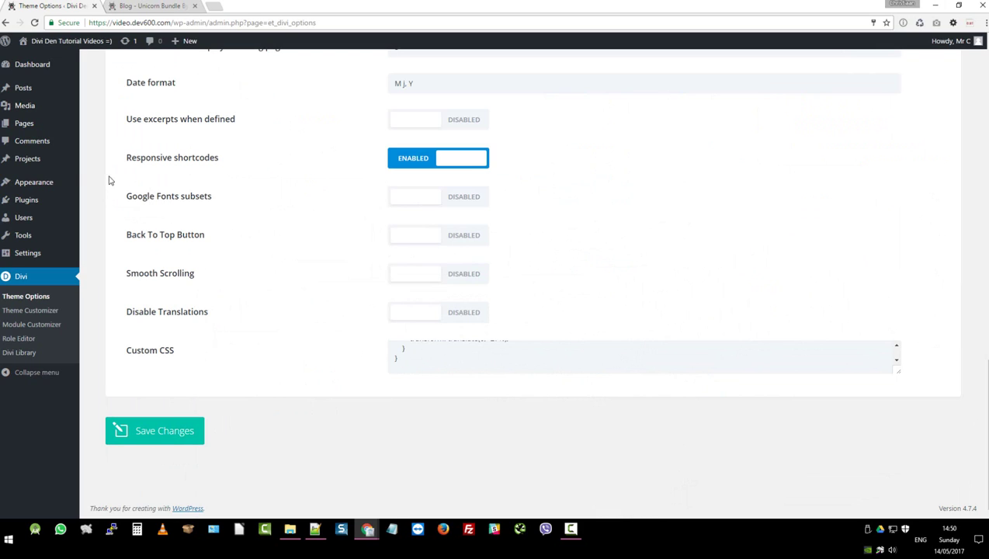
mouse_move(56, 182)
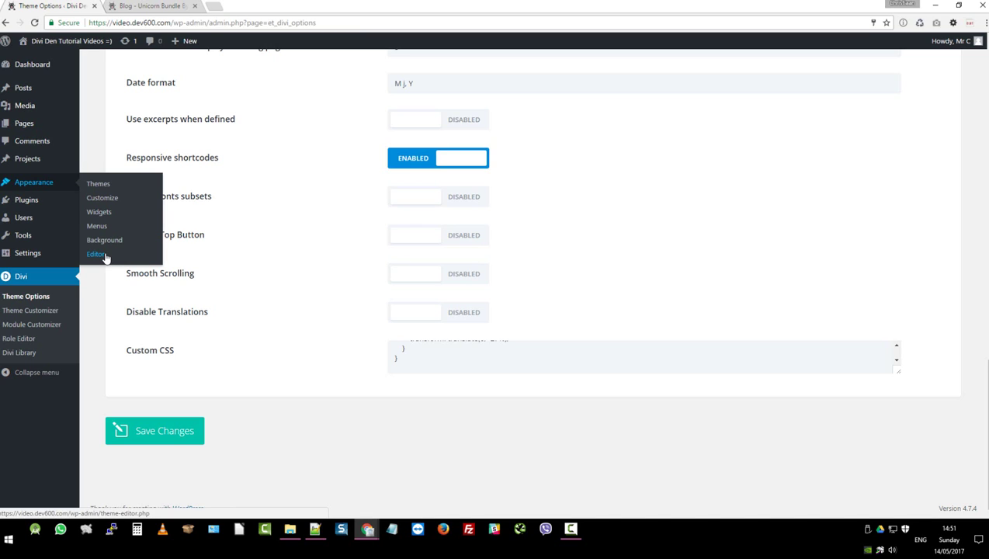
Step: Open the Divi child theme's functions.php in the theme file editor
left_click(94, 255)
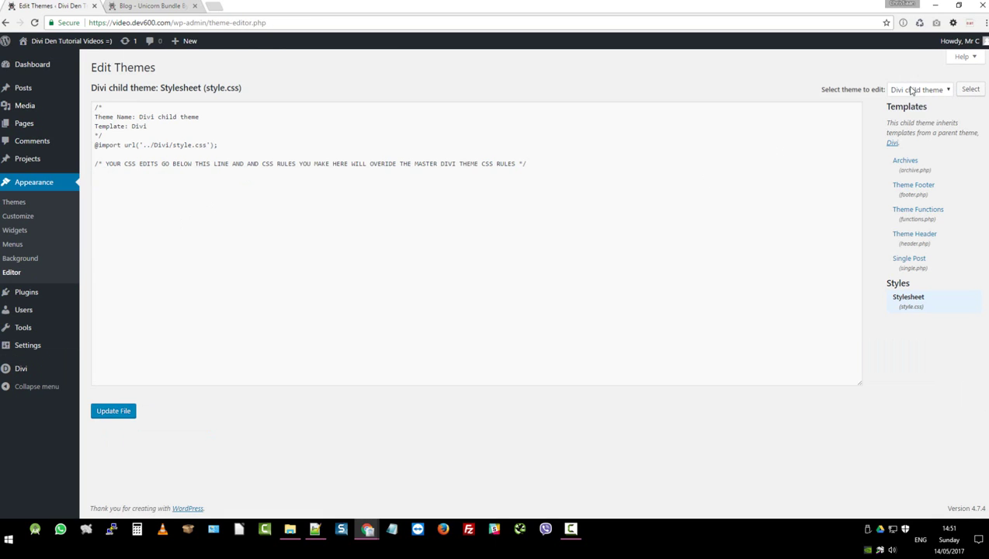
left_click(916, 211)
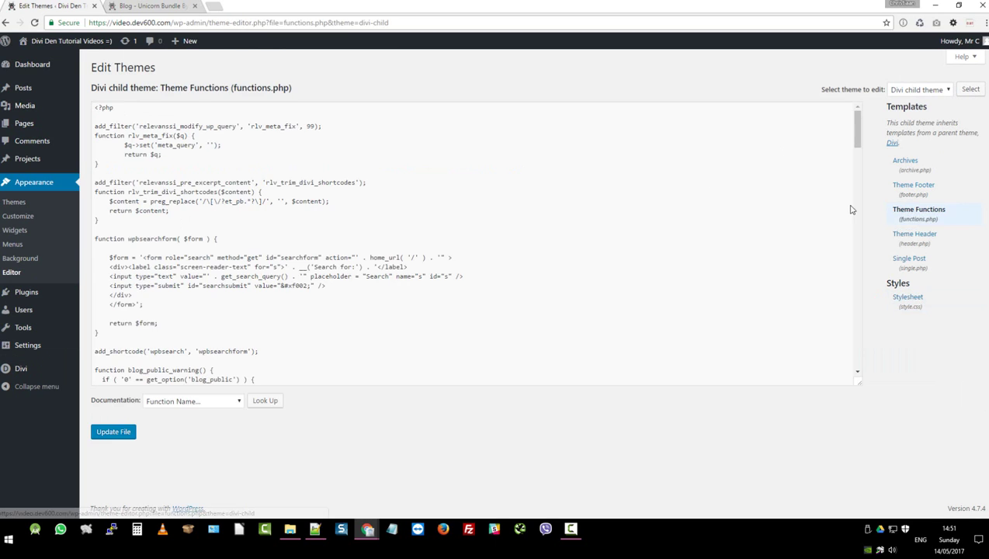
left_click_drag(860, 134, 858, 349)
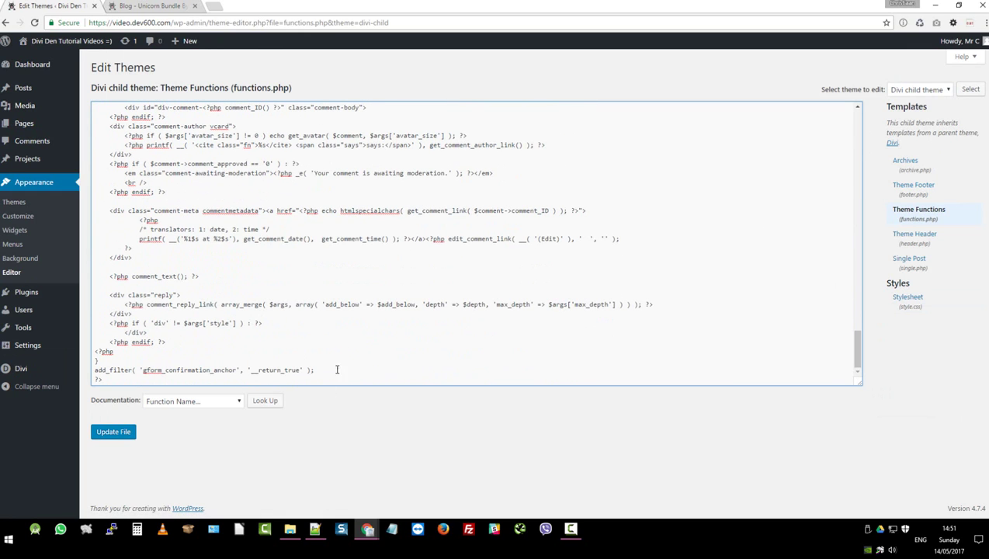
Step: Copy all the code from the kit's 'for functions php' file
left_click(289, 528)
left_click(329, 391)
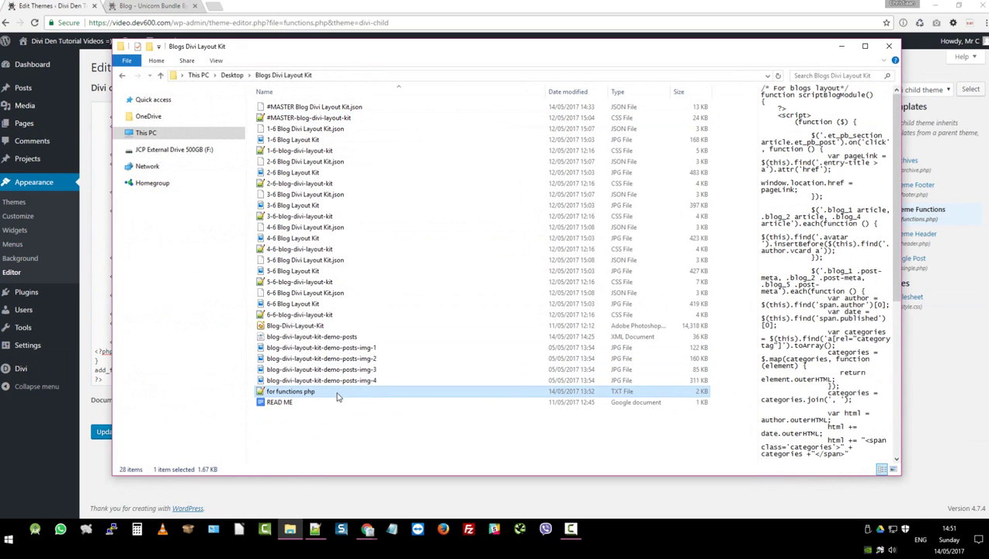
double_click(350, 394)
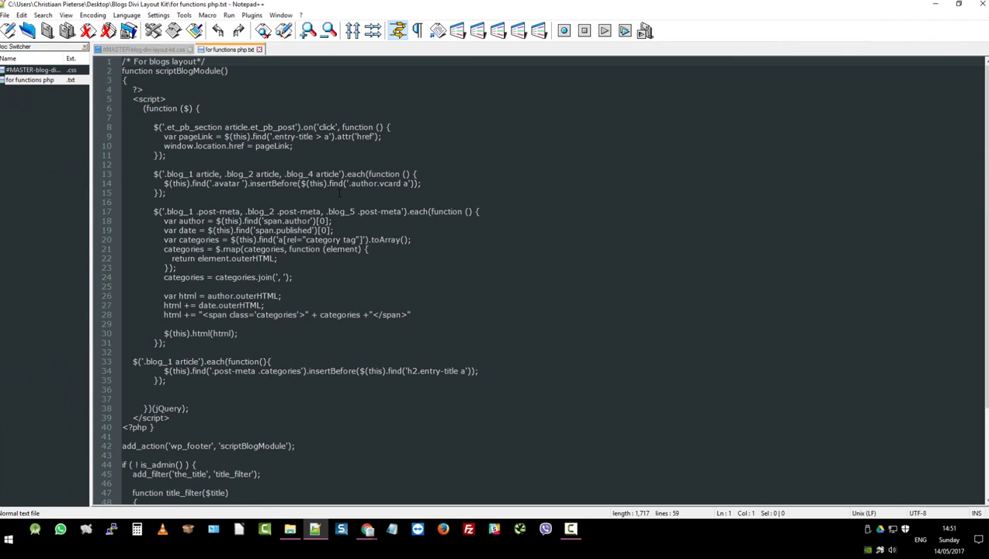
key("ctrl+a")
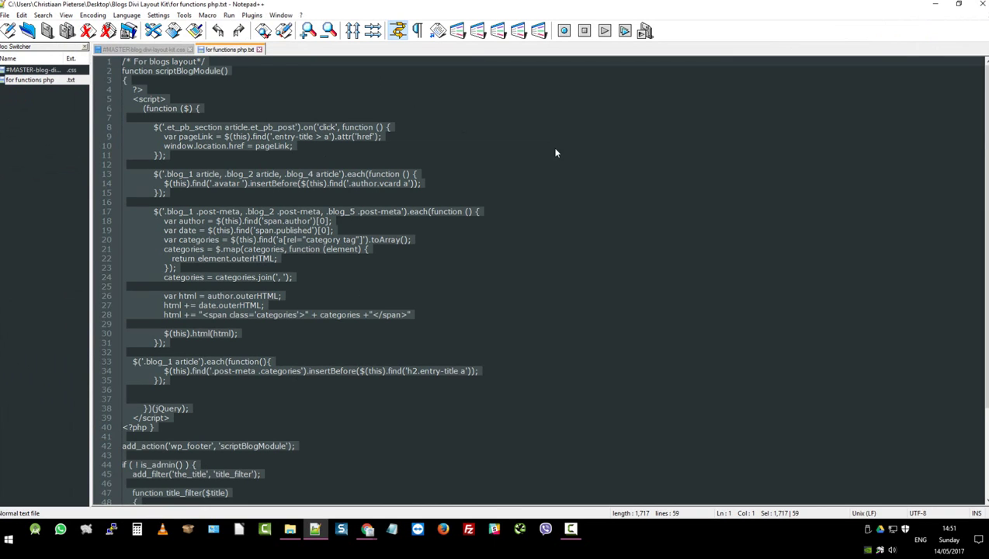
left_click(934, 4)
left_click(916, 350)
Step: Paste the scriptBlogModule and title_filter code at the end of functions.php and update the file
key("ctrl+Home")
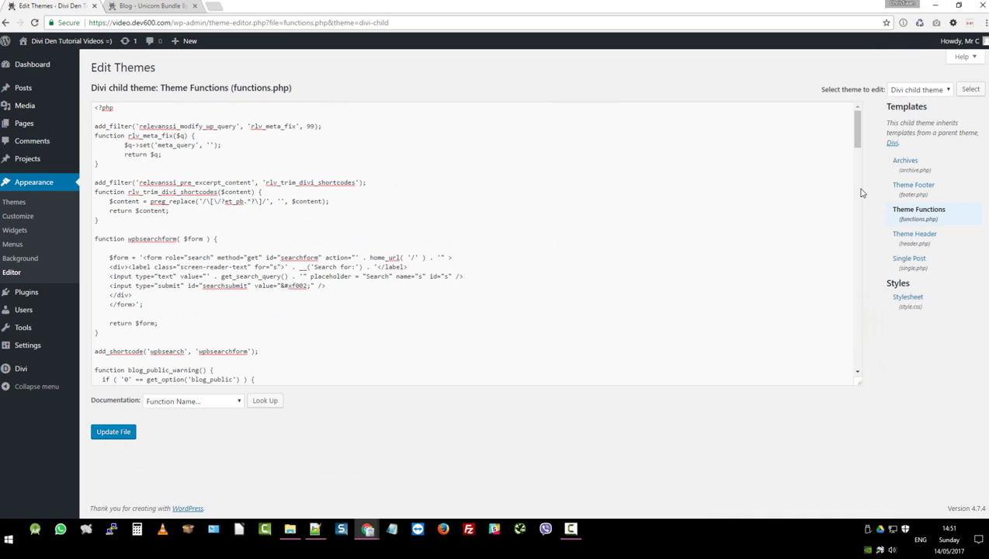
left_click_drag(853, 124, 857, 376)
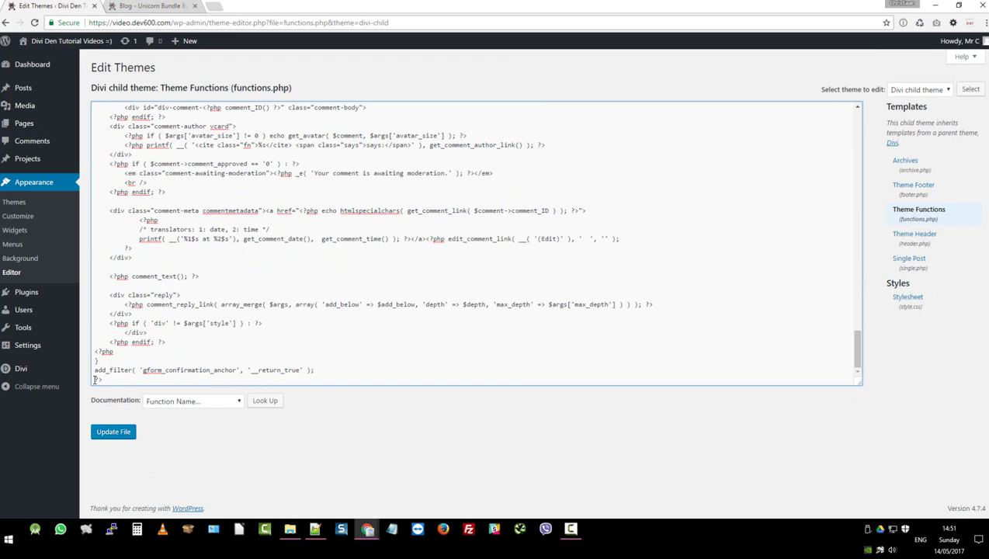
key("Return")
key("ctrl+z")
key("ctrl+z")
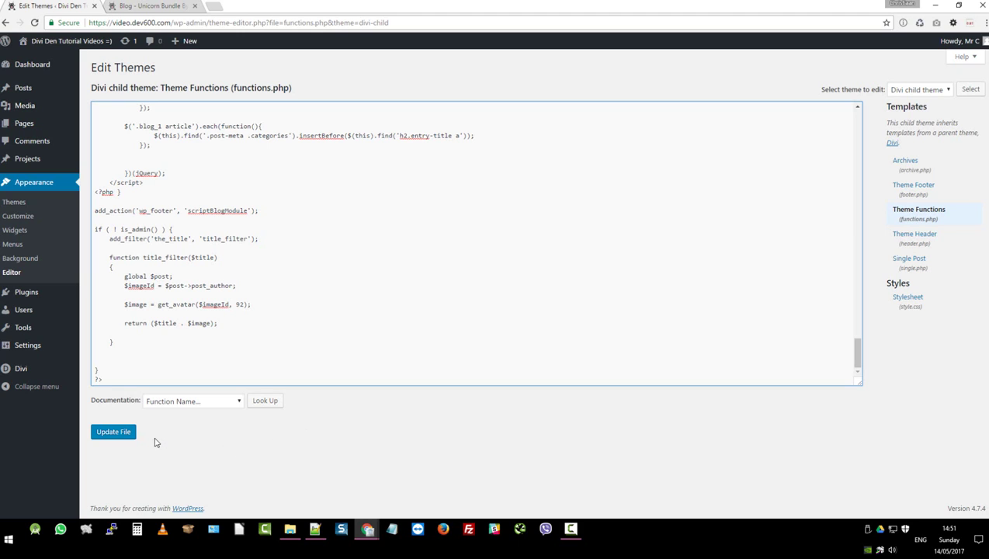
left_click(126, 435)
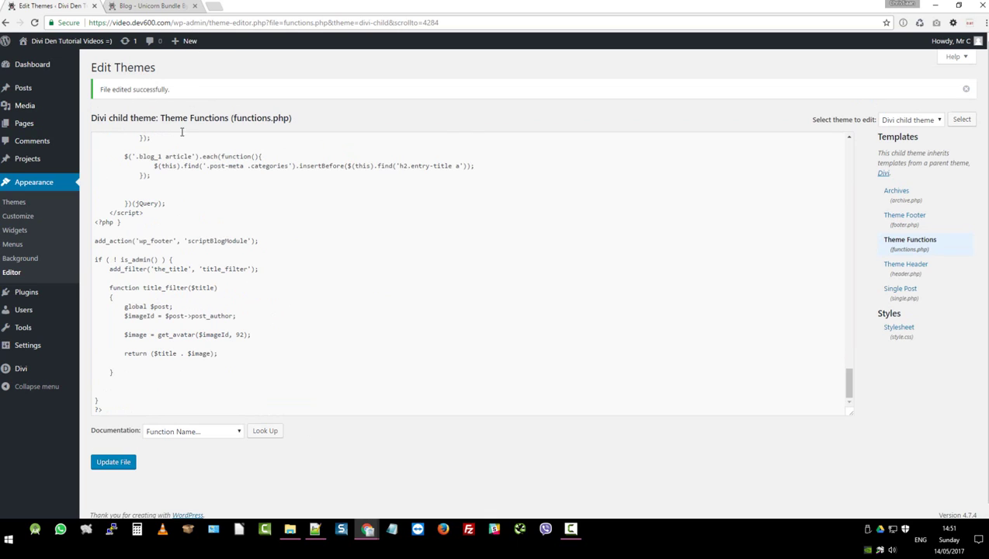
Step: Add a Blog Divi Layout Kit layout from the library to Blog Layout Sample and update the page
left_click(35, 126)
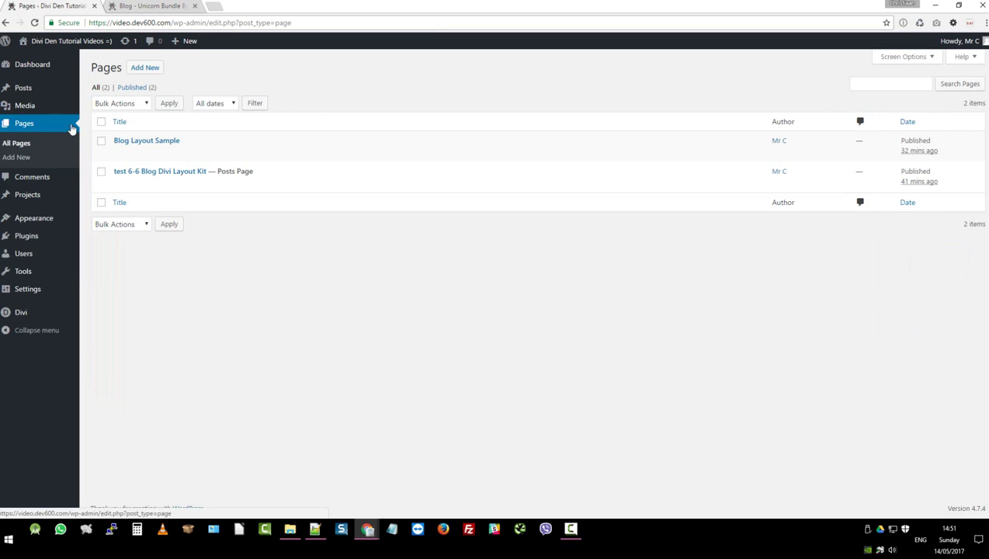
left_click(143, 146)
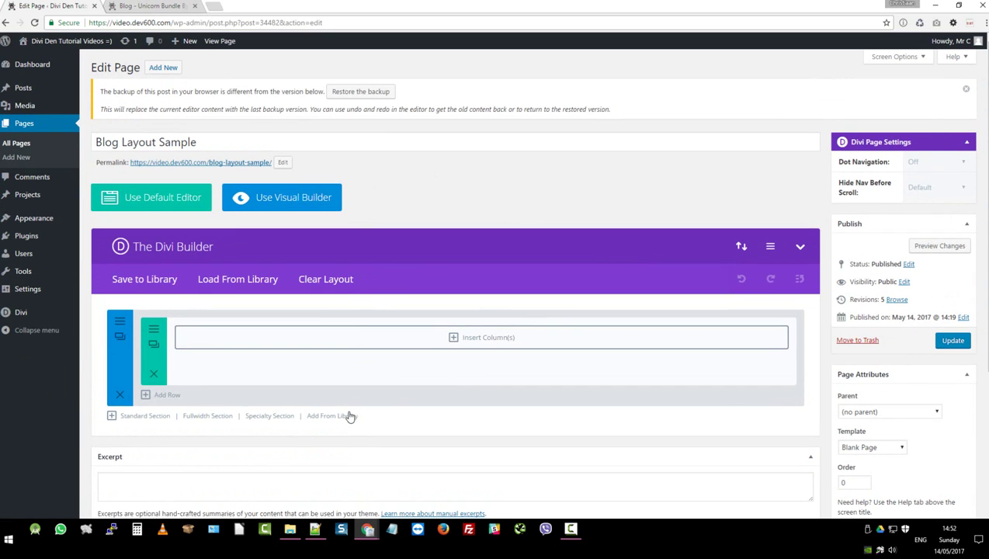
left_click(324, 417)
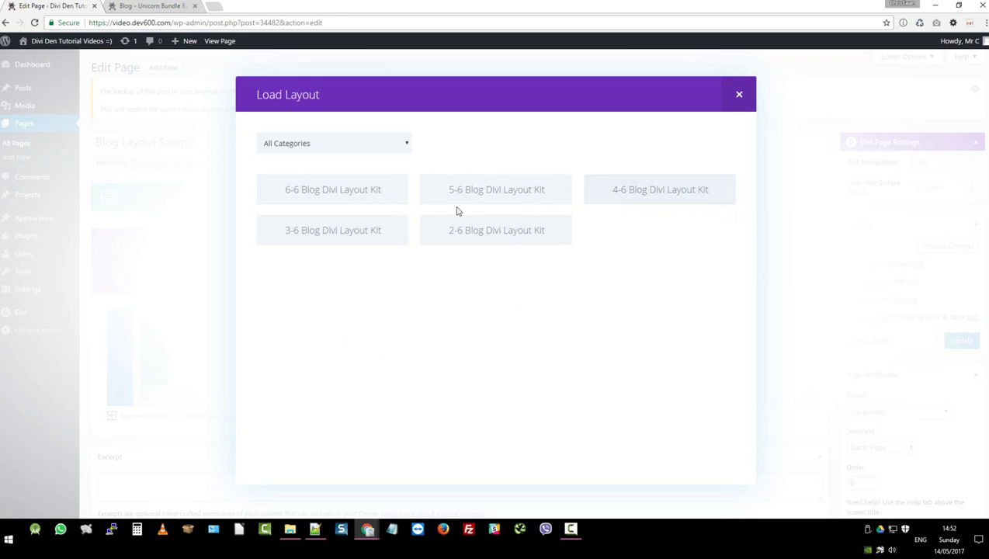
left_click(330, 236)
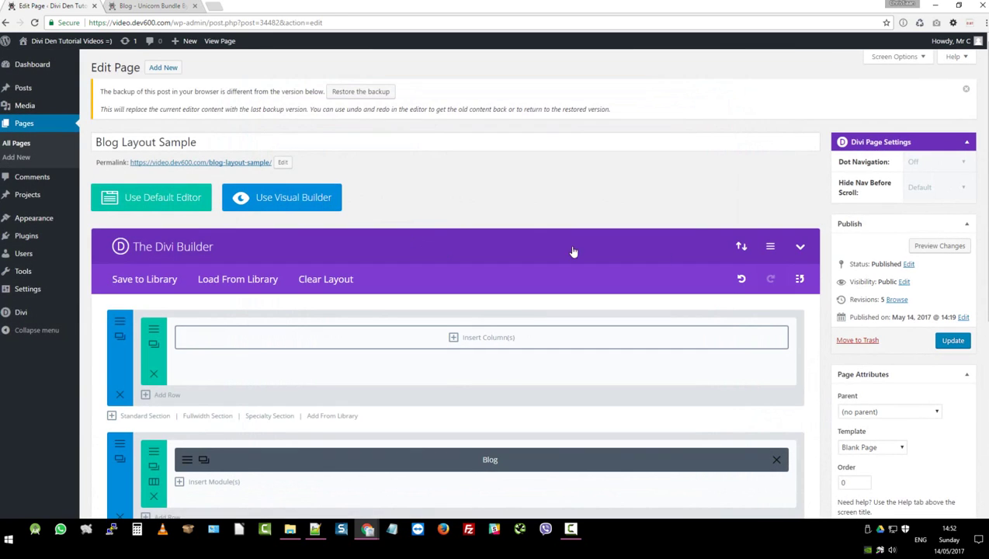
left_click(953, 341)
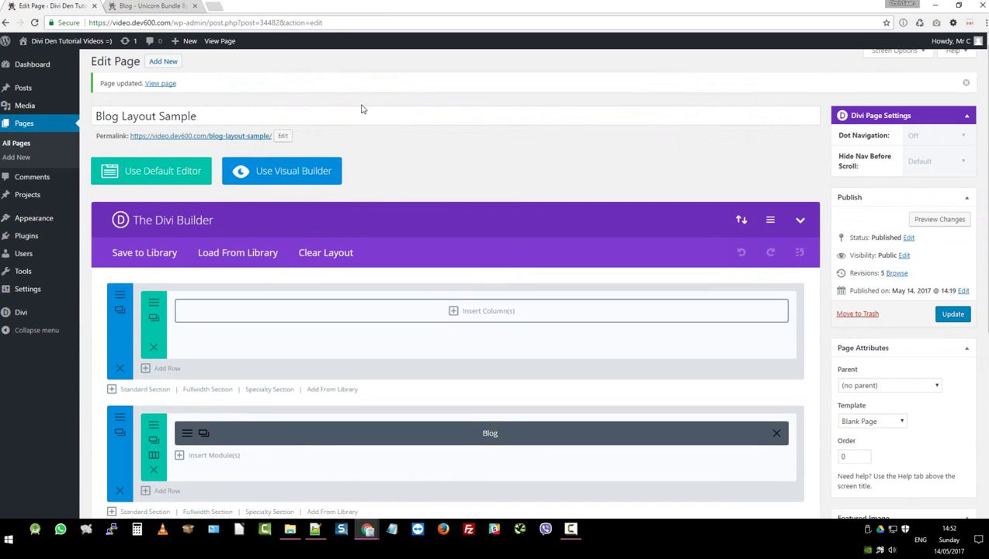
scroll(362, 108, "down", 1)
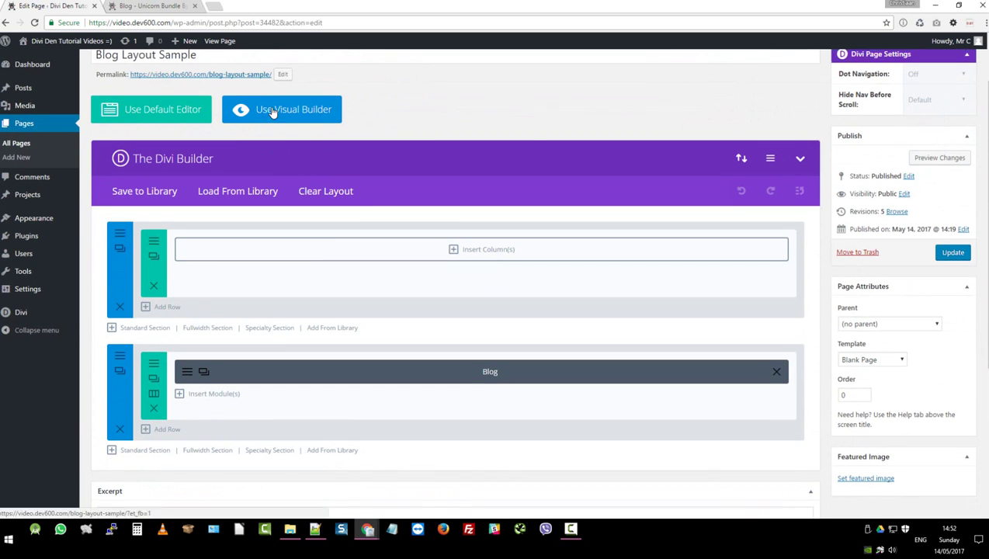
scroll(274, 115, "up", 1)
Step: Open the live Blog Layout Sample page in a new tab
right_click(219, 144)
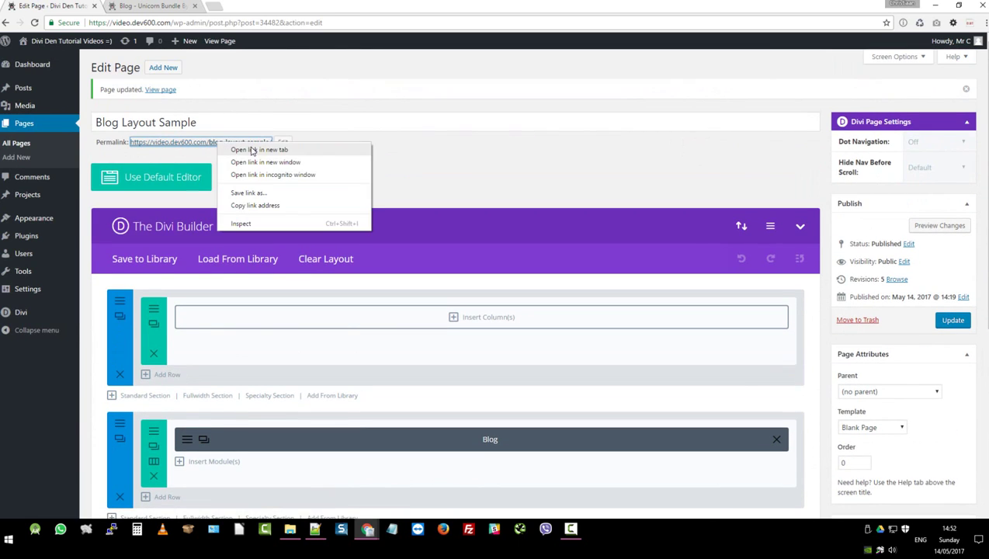
left_click(251, 149)
left_click(168, 6)
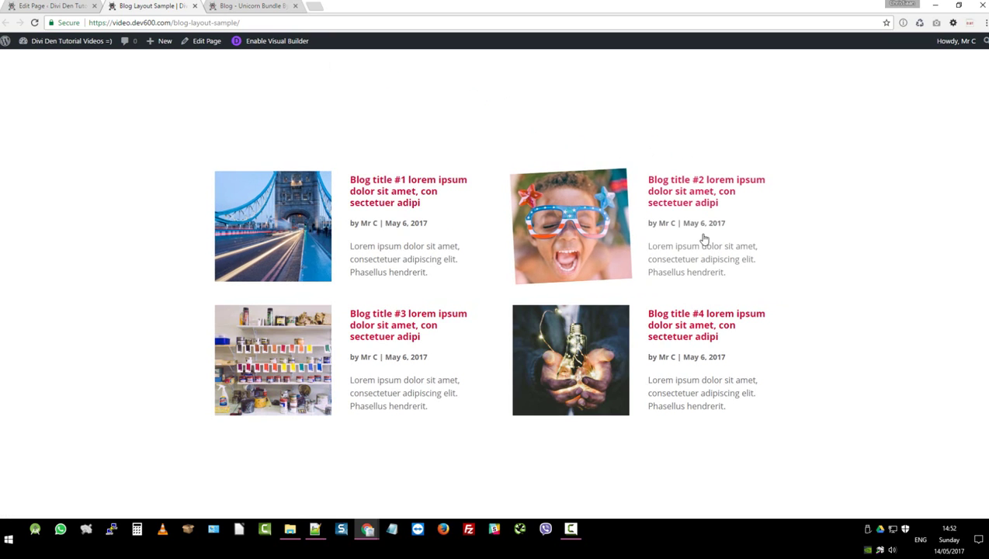
Step: Check the four-post layout at a narrower window width, then compare with the Divi Den demo blog
left_click(958, 6)
scroll(415, 242, "down", 5)
scroll(415, 241, "down", 6)
scroll(414, 225, "up", 3)
scroll(414, 221, "up", 3)
left_click(449, 11)
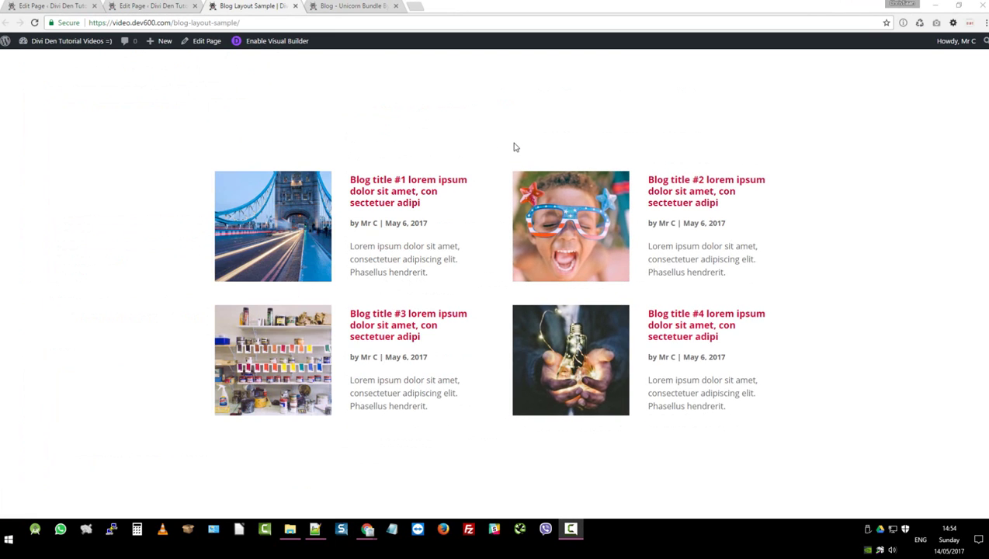
left_click(362, 7)
scroll(419, 289, "down", 2)
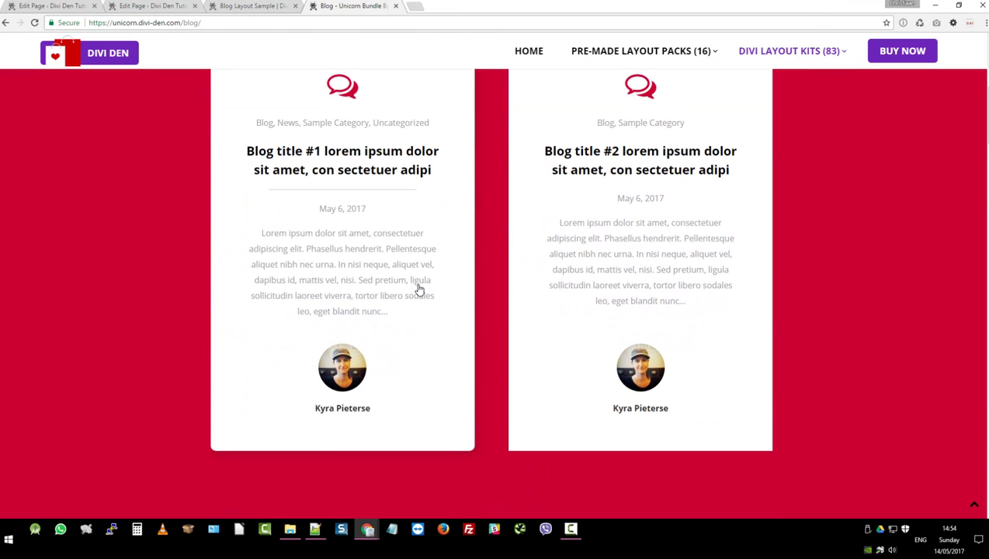
Step: Go back to the Blog Layout Sample tab, glancing briefly at the Edit Page tab
scroll(419, 289, "up", 1)
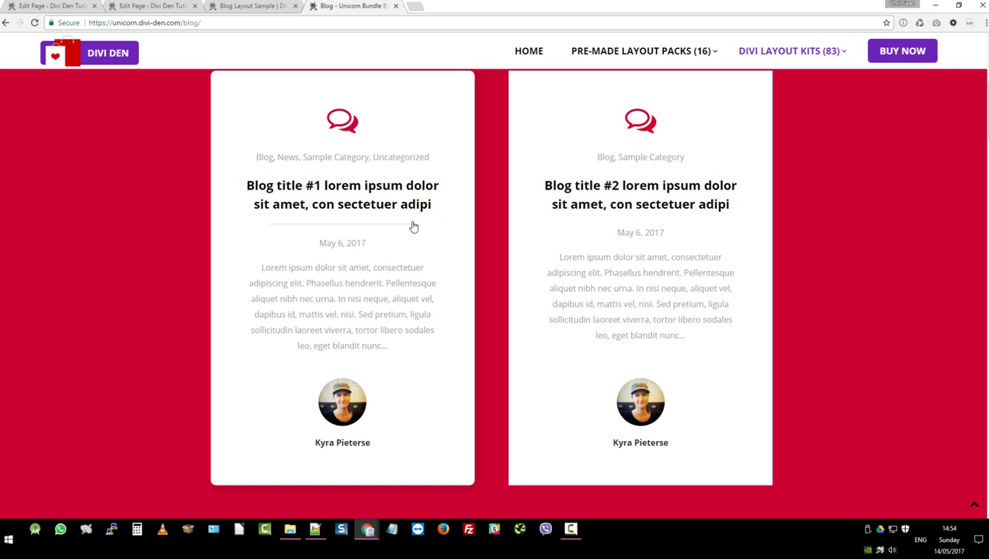
left_click(262, 6)
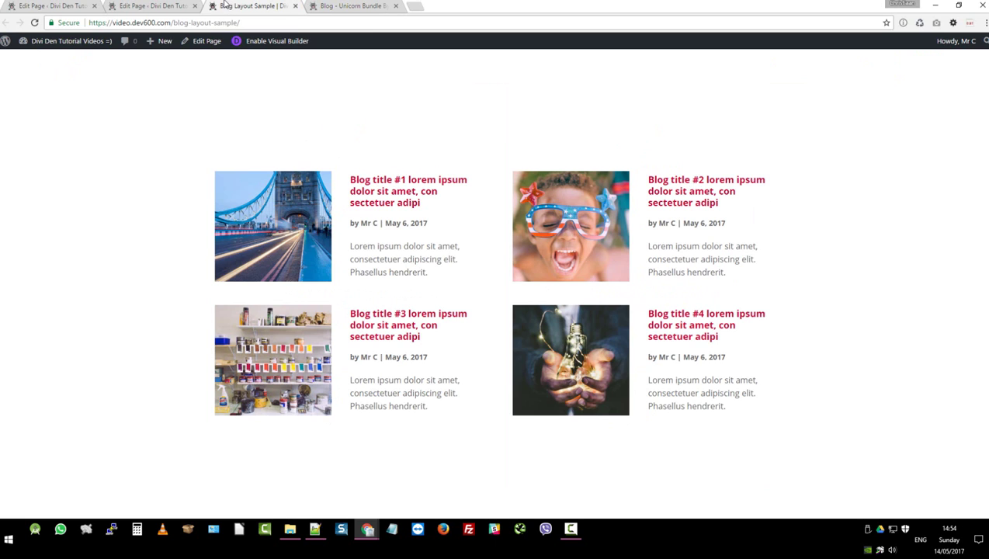
left_click(164, 6)
left_click(240, 6)
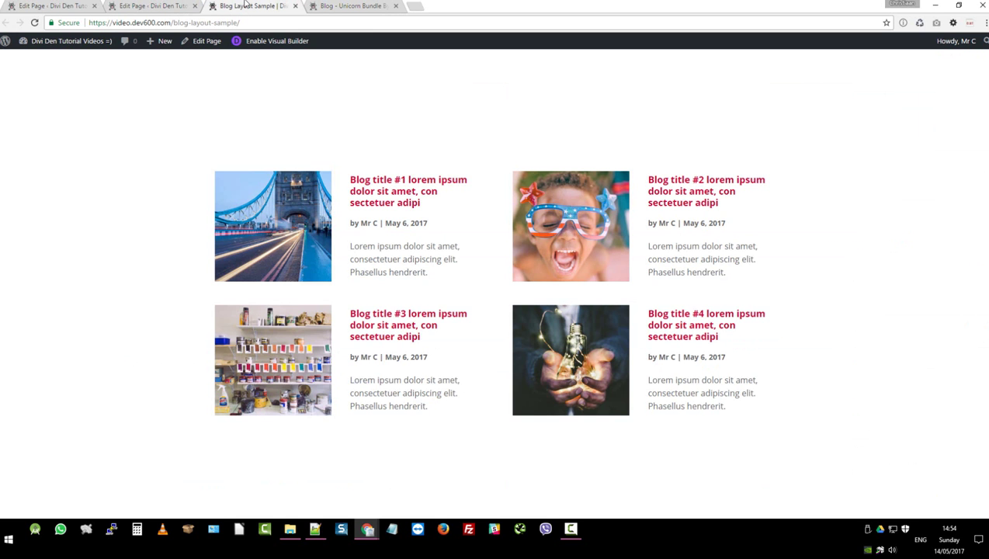
Step: Delete the old Blog section, load the 2-6 Blog Divi Layout Kit from the library, and update
left_click(155, 6)
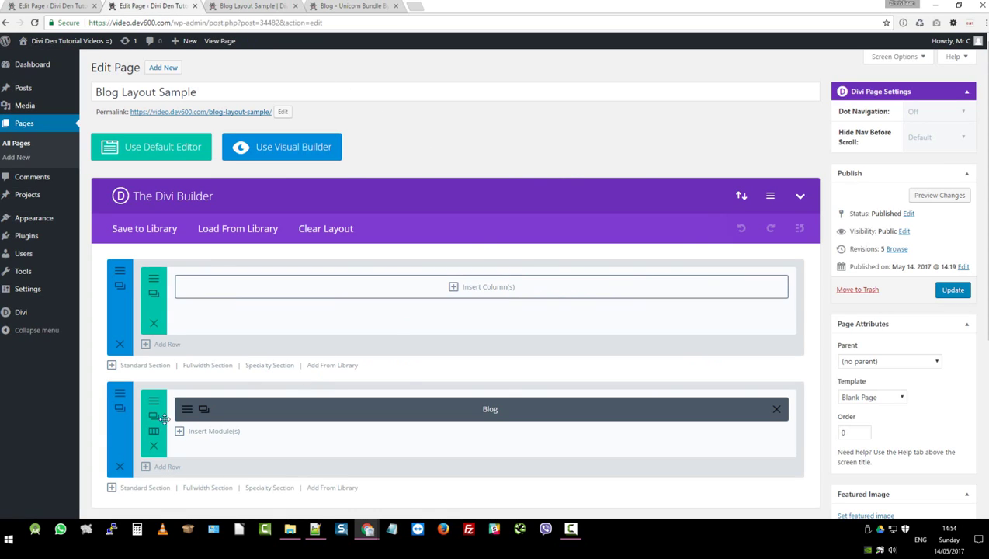
left_click(119, 466)
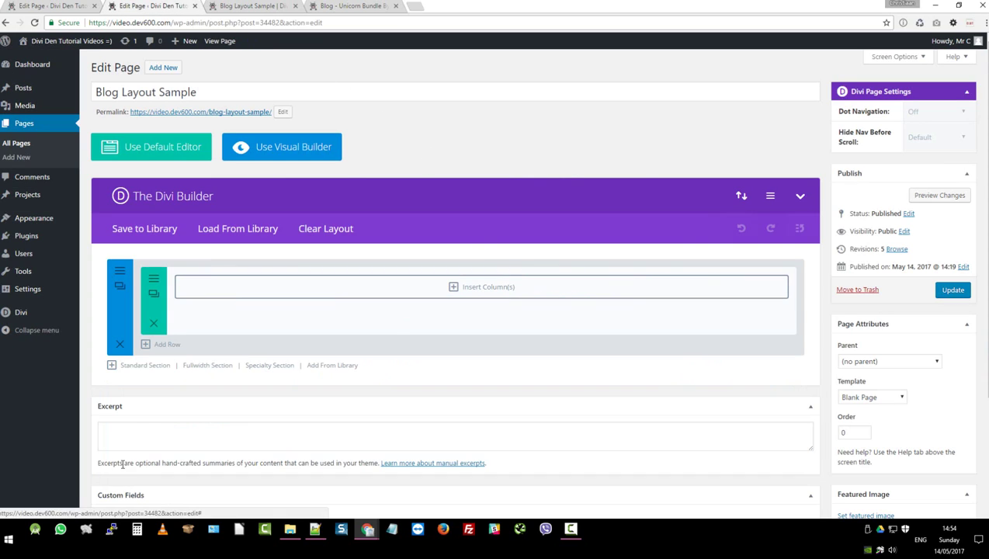
left_click(335, 373)
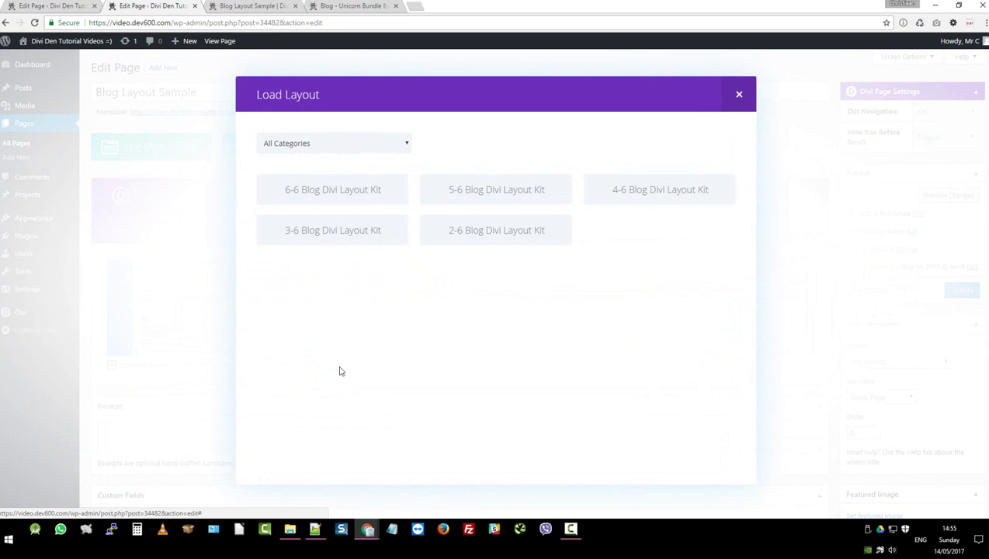
left_click(482, 232)
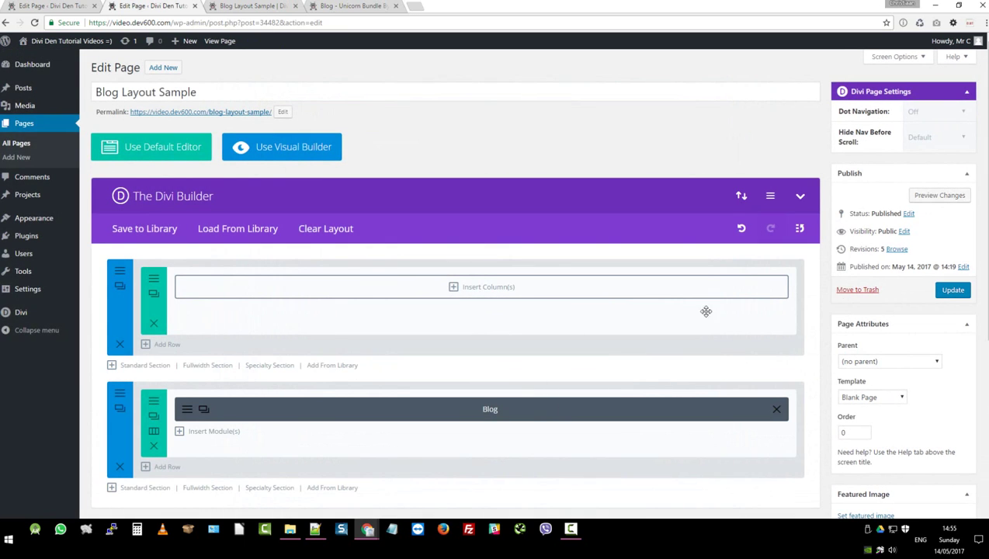
left_click(953, 290)
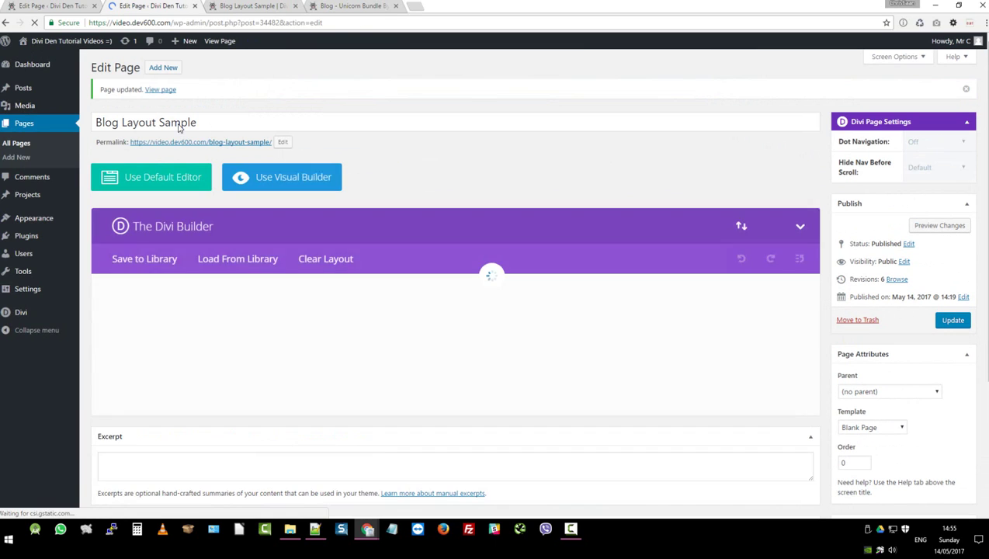
left_click_drag(161, 89, 260, 6)
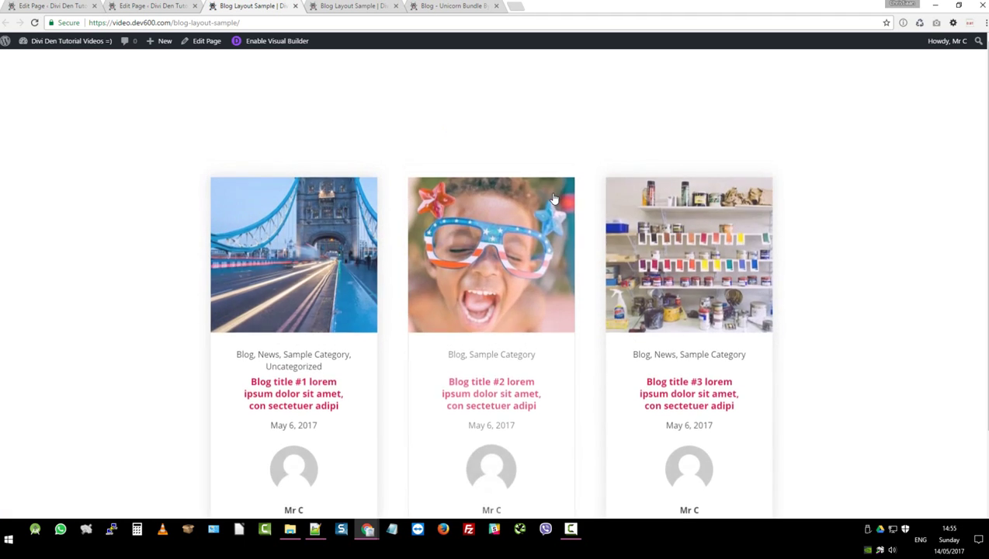
Step: Review the three post cards with placeholder avatars, switching between the live page and editor
scroll(497, 326, "down", 2)
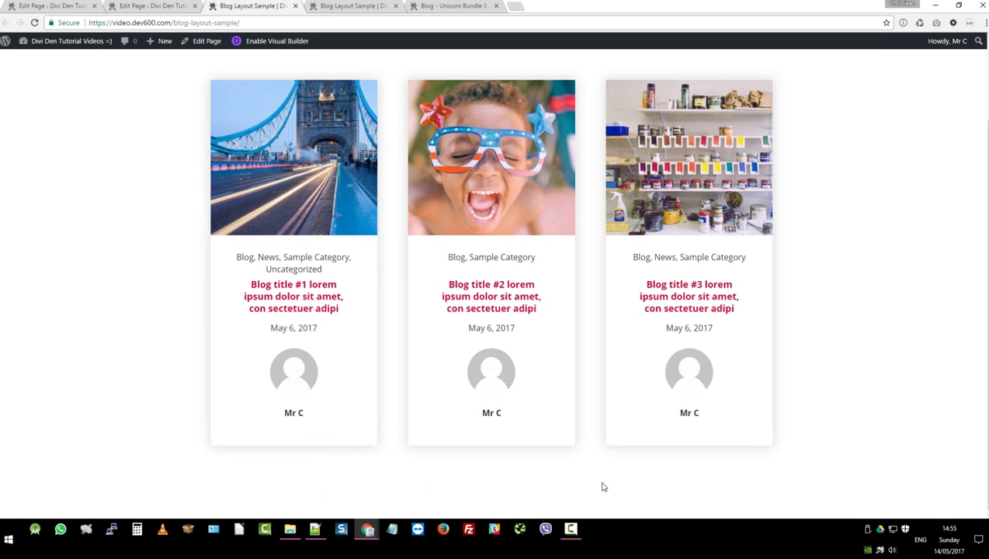
left_click(159, 6)
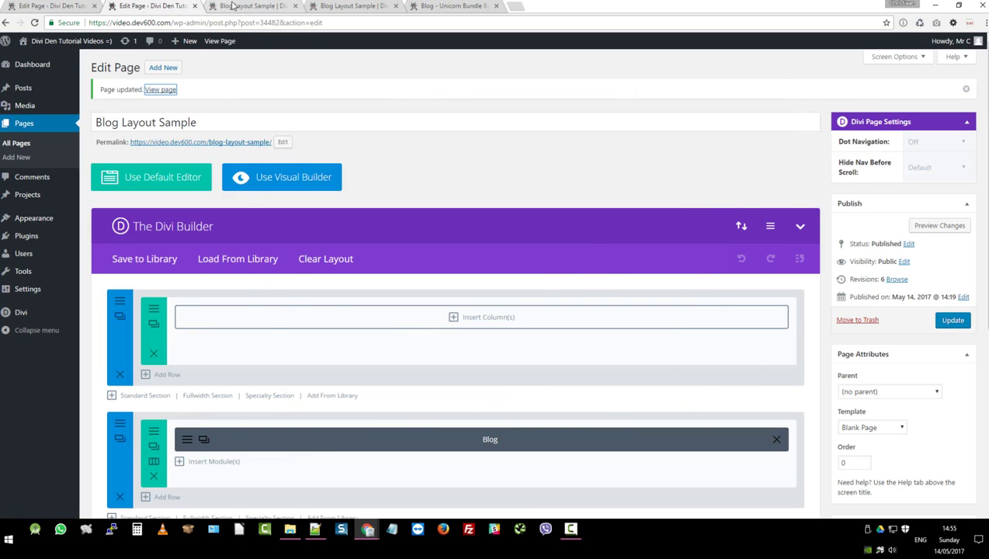
left_click(234, 6)
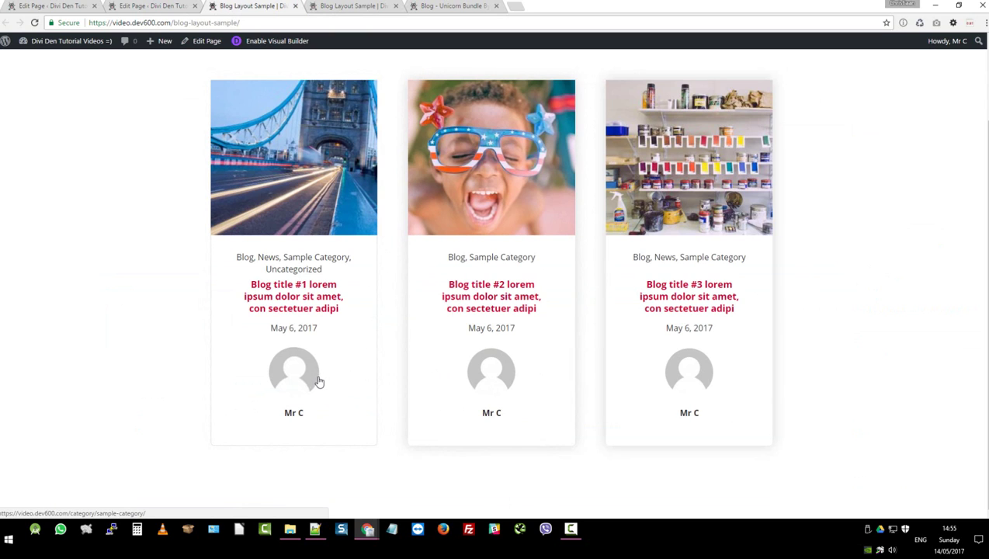
left_click(167, 6)
mouse_move(28, 295)
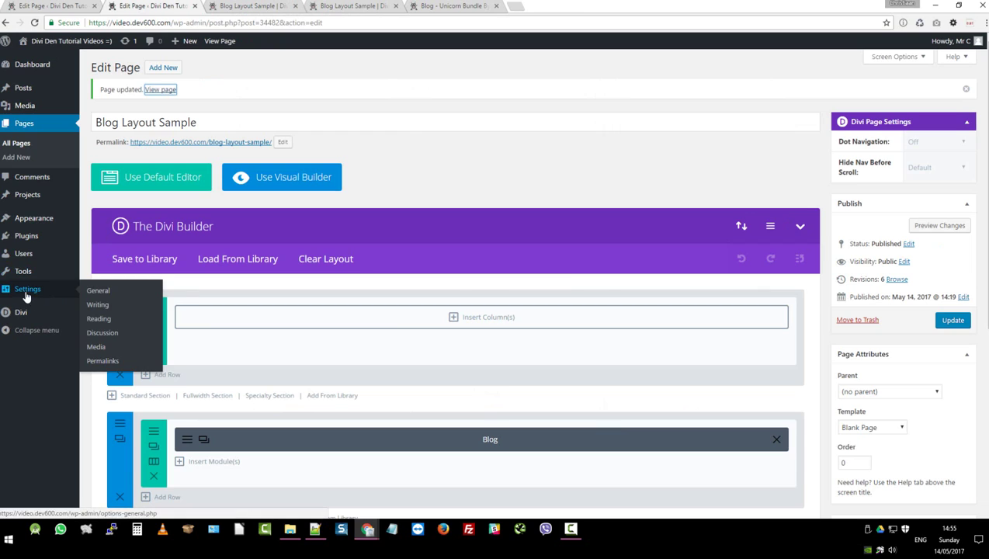
Step: Look over the Reading settings and the Discussion Avatars settings, then return to the live blog page
left_click(101, 319)
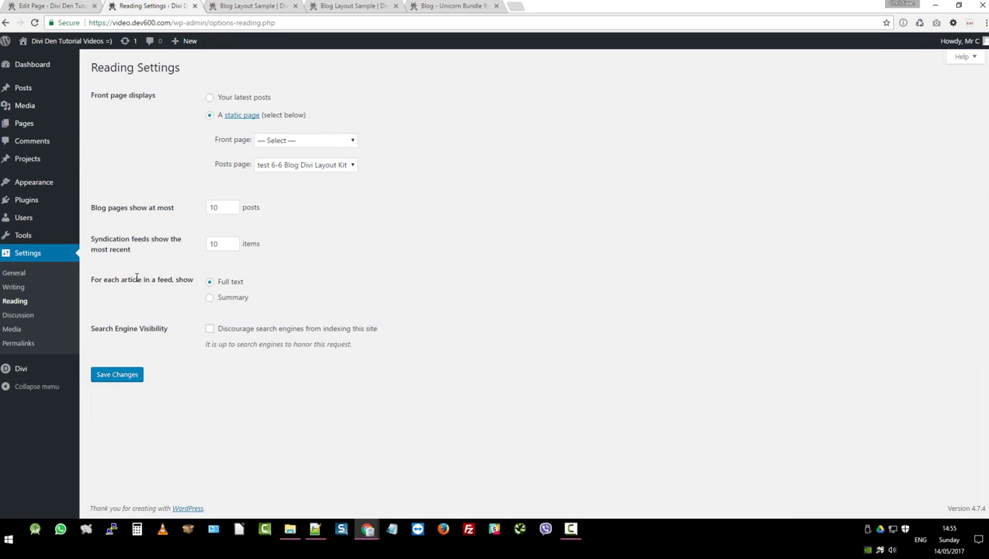
left_click(35, 314)
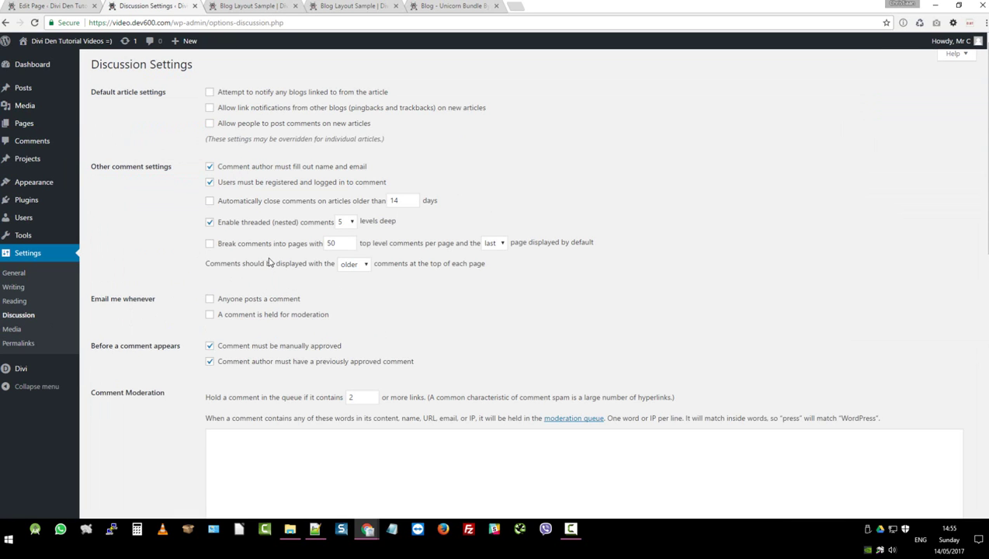
scroll(200, 235, "down", 2)
scroll(200, 235, "down", 8)
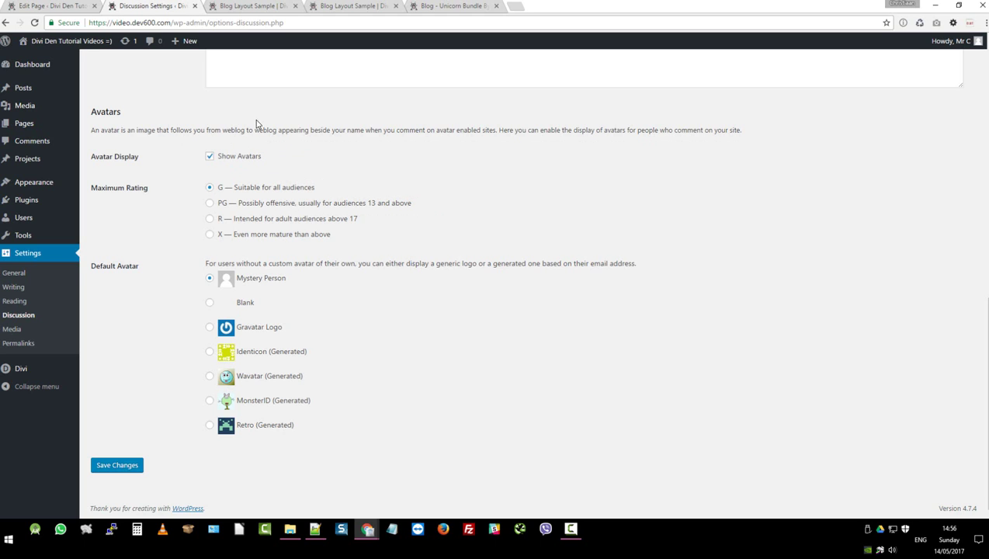
left_click(257, 5)
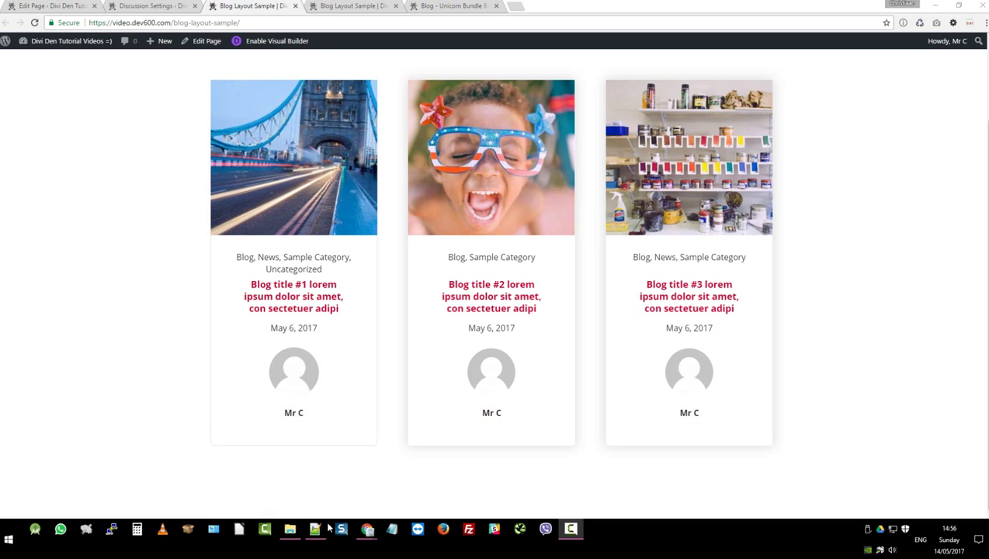
Step: Show #MASTER-blog-divi-layout-kit.css in Notepad++ and select the default red #cc0033 on line 5
left_click(292, 531)
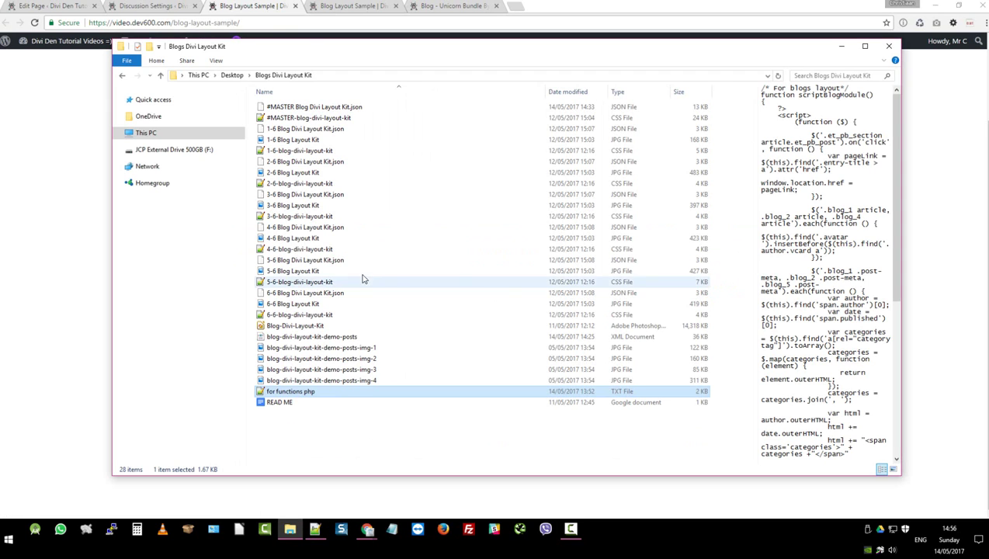
left_click(314, 529)
left_click(154, 51)
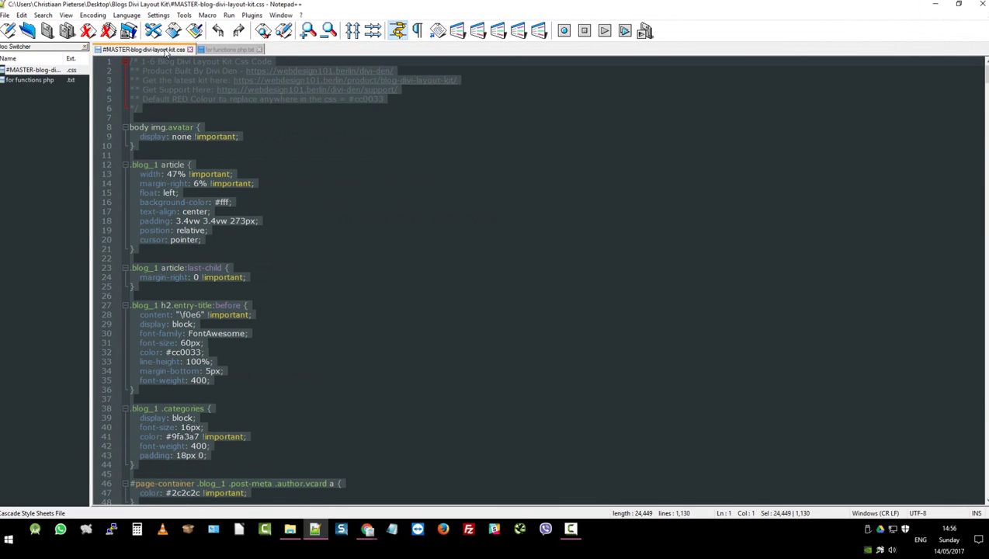
left_click(351, 101)
left_click_drag(350, 100, 378, 100)
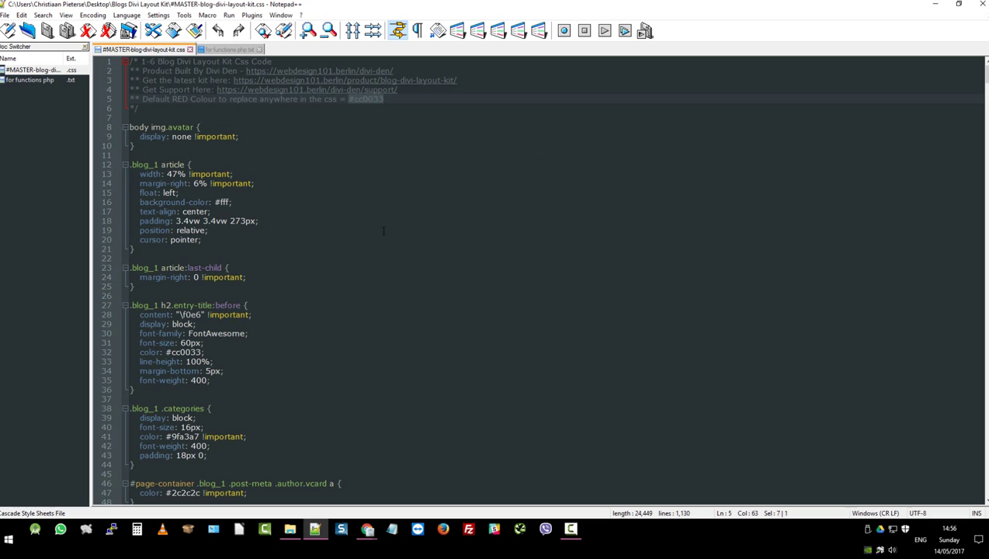
Step: Minimize Notepad++ and bring the maximized Chrome window showing the Blog Layout Sample page back to the front
left_click(935, 5)
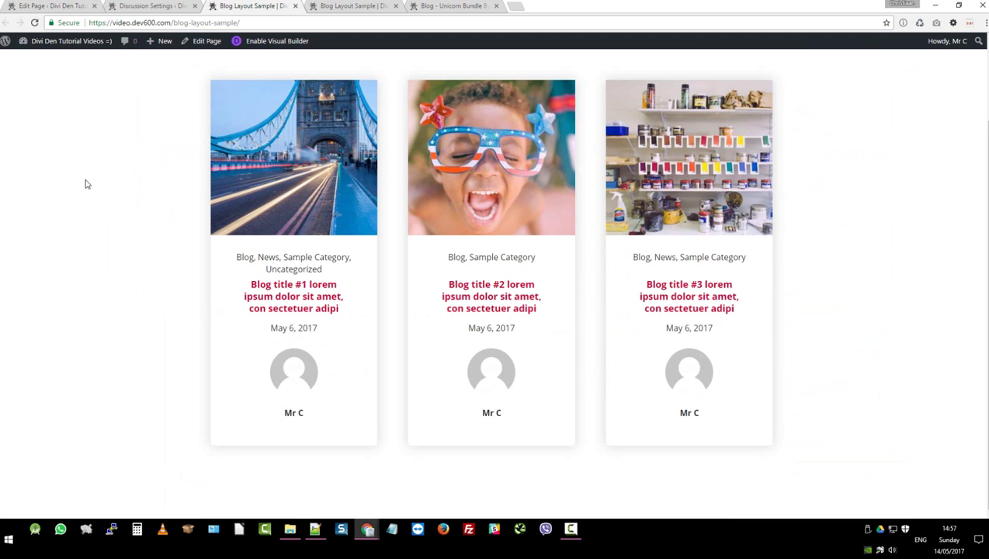
left_click(68, 211)
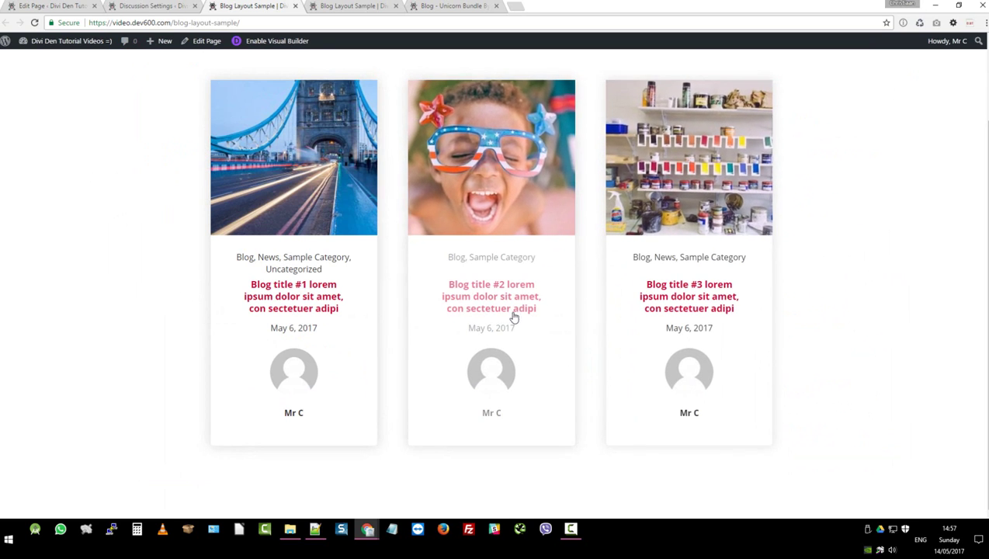
left_click(958, 4)
left_click(448, 11)
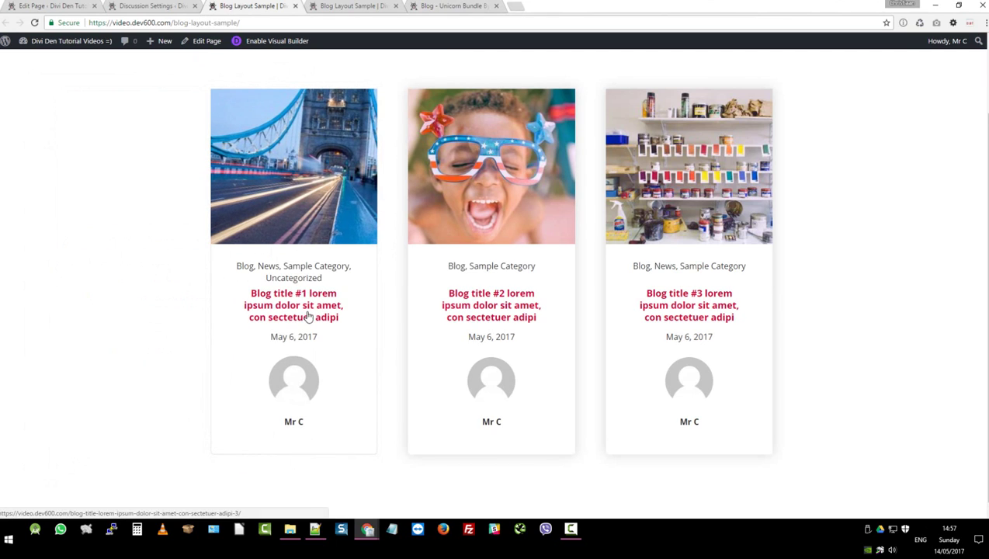